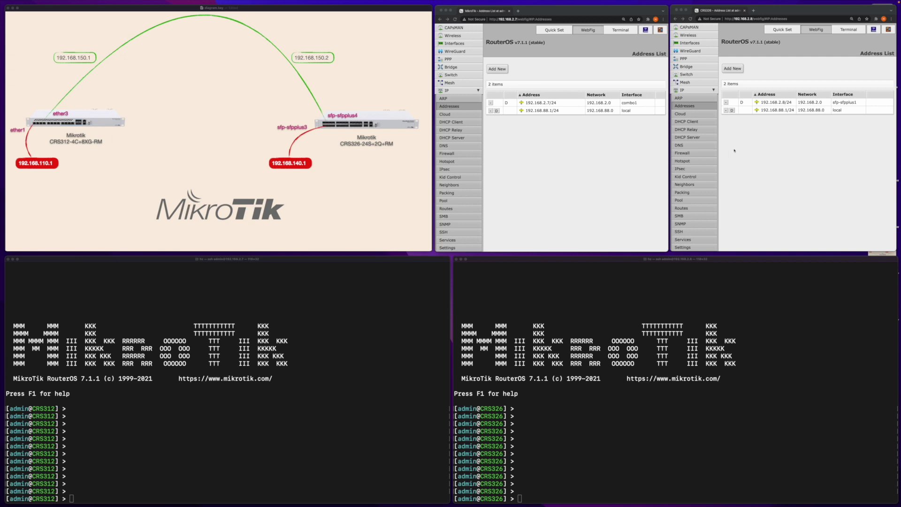
- Clear the welcome banners out of view in the CRS312 and CRS326 terminals with blank prompt lines
key("Return")
key("Return")
key("Return")
key("Return")
key("Return")
key("Return")
key("Return")
key("Return")
key("Return")
key("Return")
key("Return")
key("Return")
key("Return")
key("Return")
key("Return")
key("Return")
key("Return")
key("Return")
key("Return")
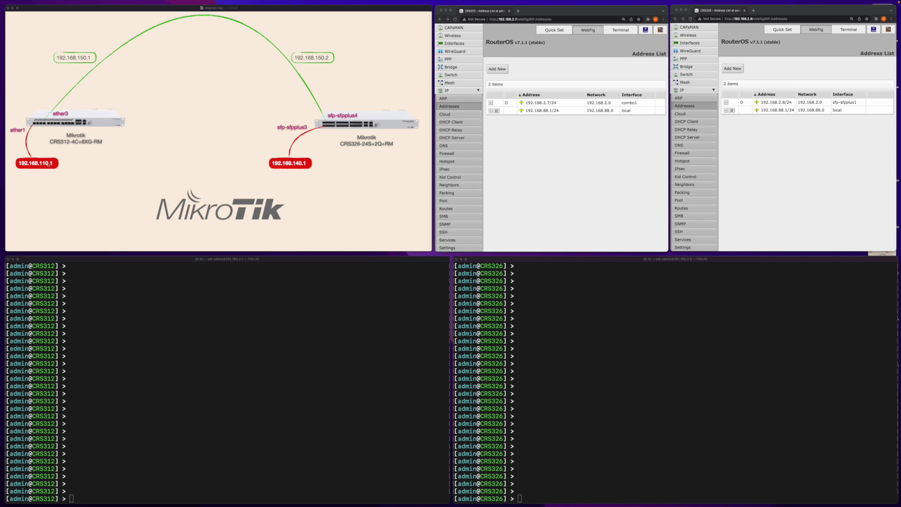
- On the CRS312, assign 192.168.110.1/24 to interface ether1 and 192.168.150.1/24 to interface ether3
left_click(121, 481)
type("/ip address add address=192.168.110.1/24 interface=ether1")
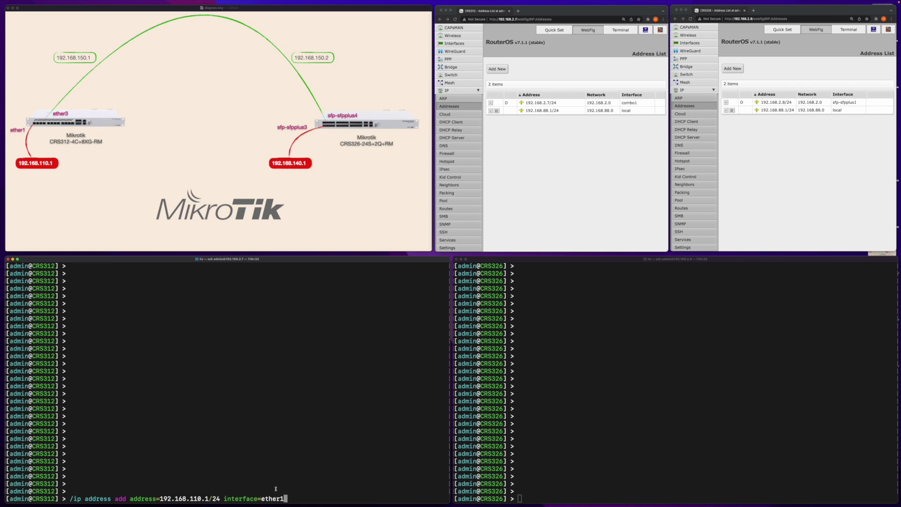
key("Return")
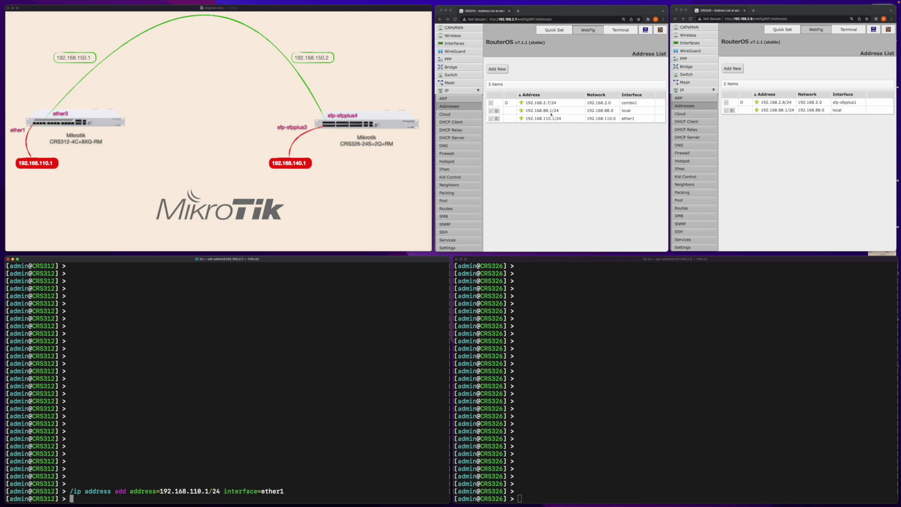
type("/ip address add address=192.168.150.1/24 interface=ether3")
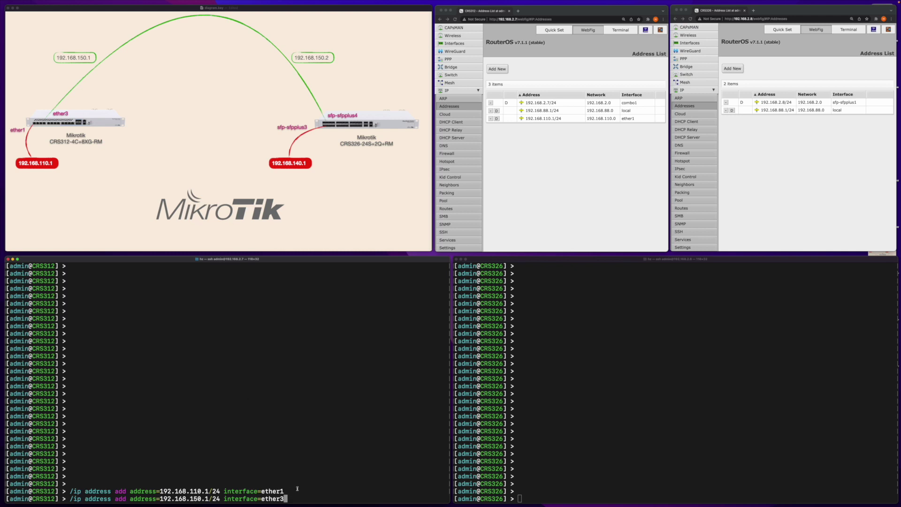
key("Return")
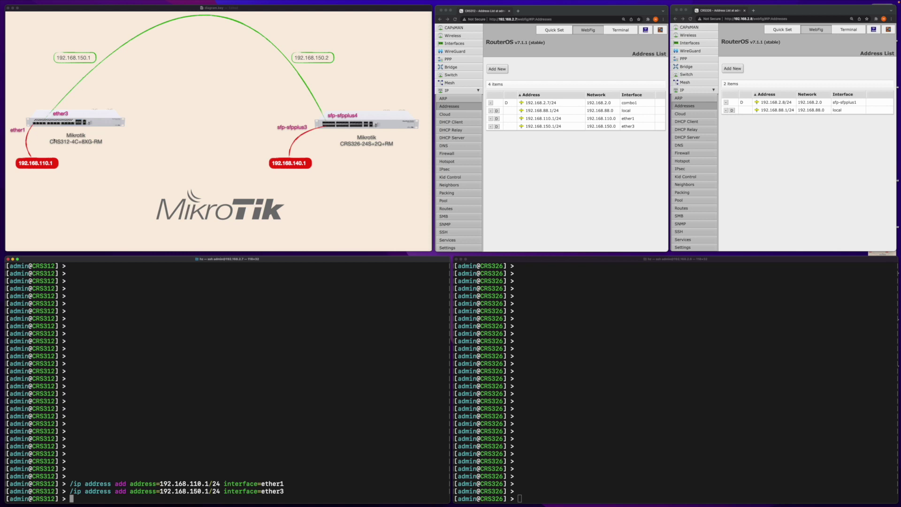
- On the CRS326, assign 192.168.140.1/24 to interface sfp-sfpplus3 and 192.168.150.2/24 to interface sfp-sfpplus4
left_click(640, 334)
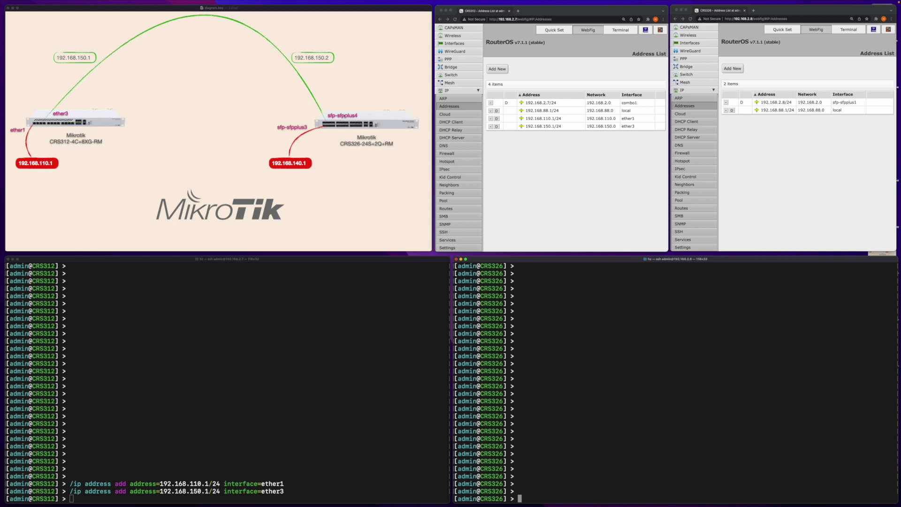
type("/ip address add address=192.168.140.1/24 interface=sfp-sfpplus3")
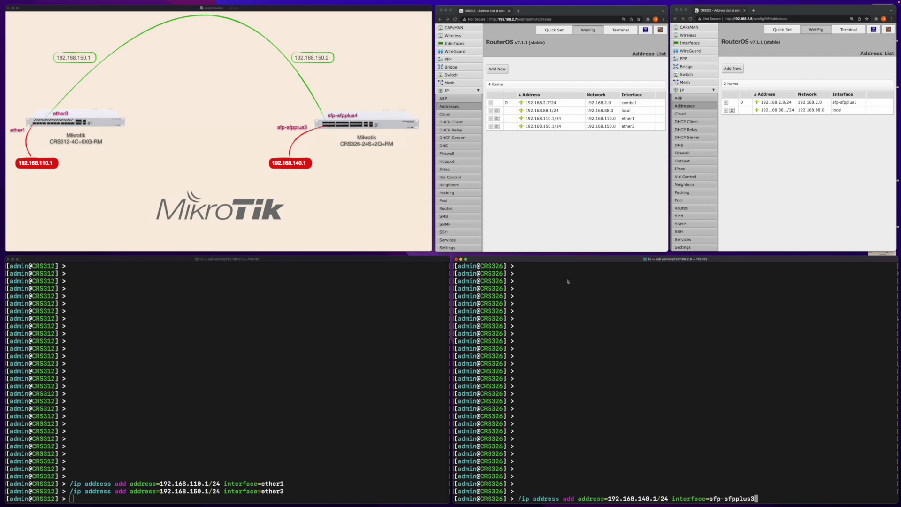
key("Return")
type("/ip address add address=192.168.150.2/24 interface=sfp-sfpplus4")
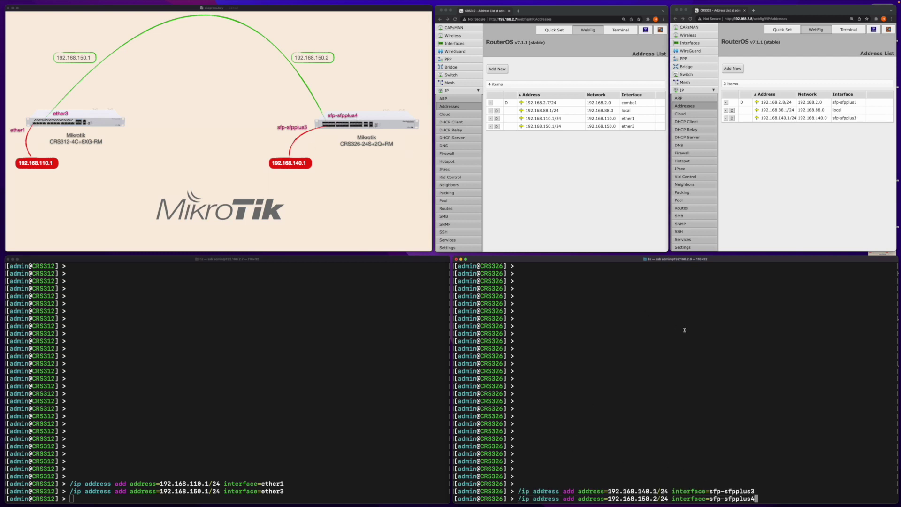
key("Return")
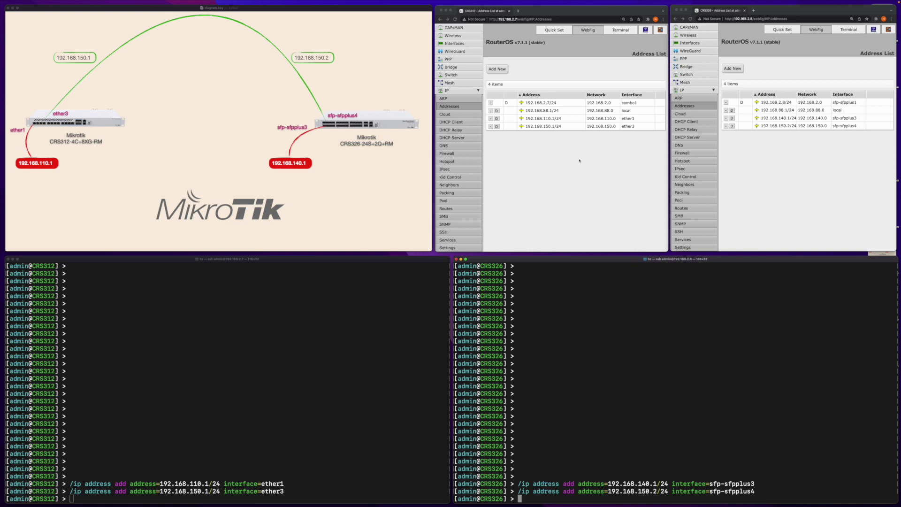
- Print the IP route table on the CRS312 and on the CRS326
left_click(124, 356)
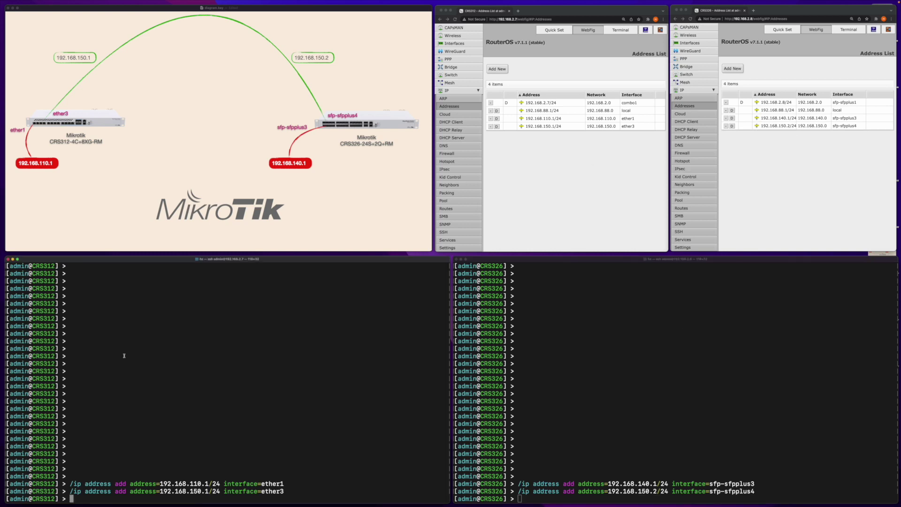
type("/ip route print")
key("Return")
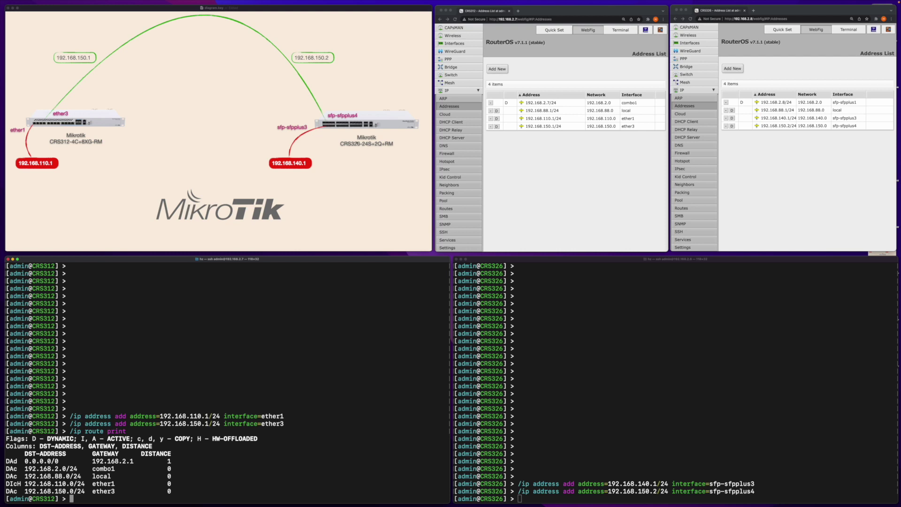
left_click(607, 418)
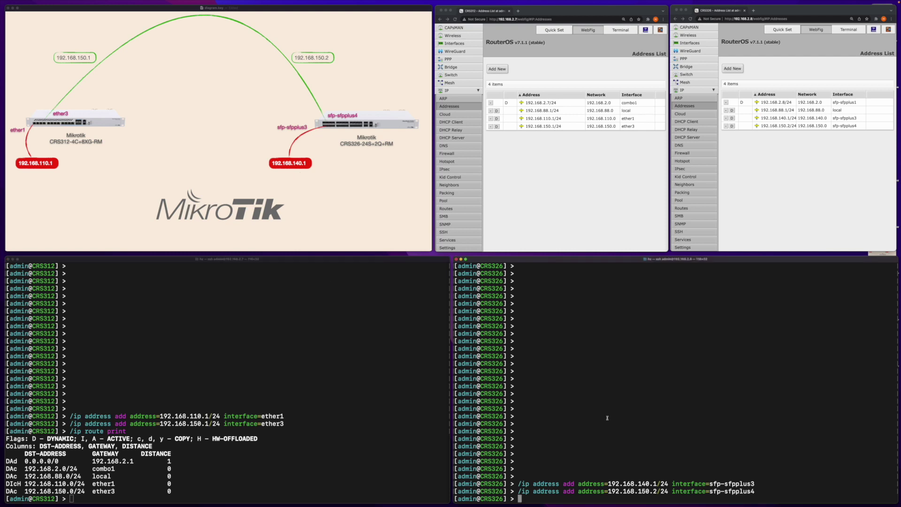
type("/ip route print")
key("Return")
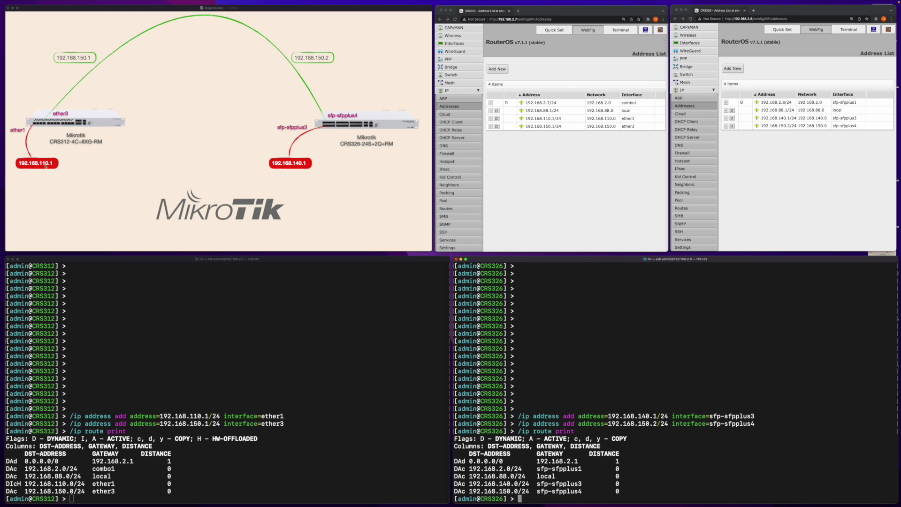
- Clear the CRS312 terminal view with blank prompt lines and ping 192.168.140.1 with source address 192.168.110.1
left_click(112, 292)
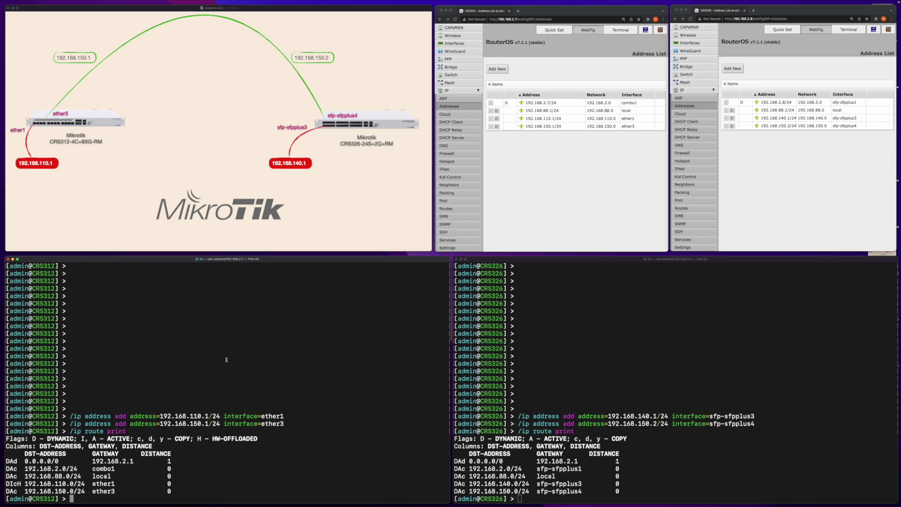
key("Return")
key("Return")
key("Return")
key("Return")
key("Return")
key("Return")
key("Return")
key("Return")
key("Return")
key("Return")
key("Return")
key("Return")
key("Return")
key("Return")
key("Return")
key("Return")
key("Return")
key("Return")
key("Return")
key("Return")
type("/ping src-address=192.168.110.1 192.168.140.1")
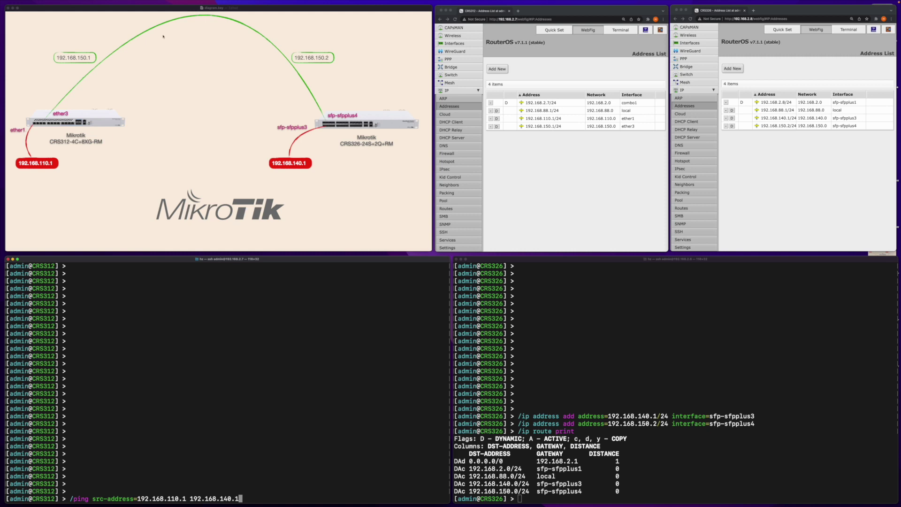
key("Return")
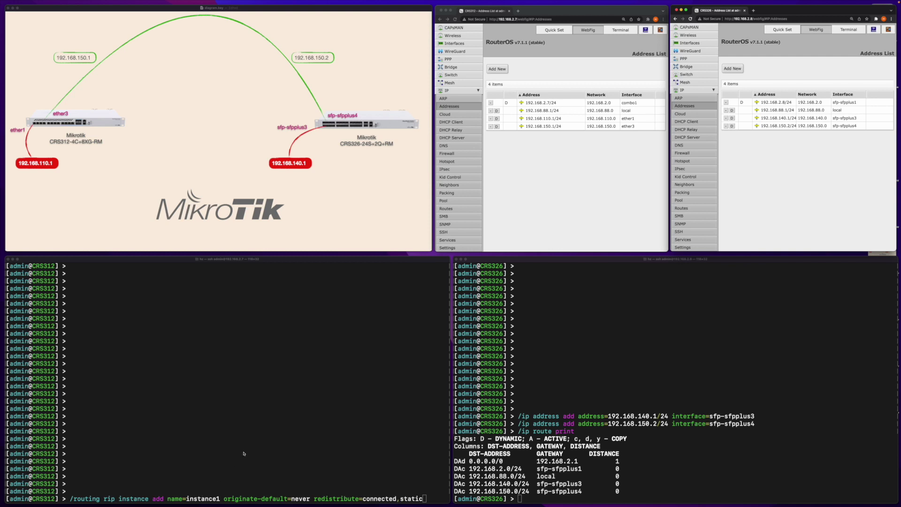
- On the CRS312, add RIP instance instance1 with originate-default=never and redistribute=connected,static, plus its interface template for ether3
left_click(123, 394)
key("Return")
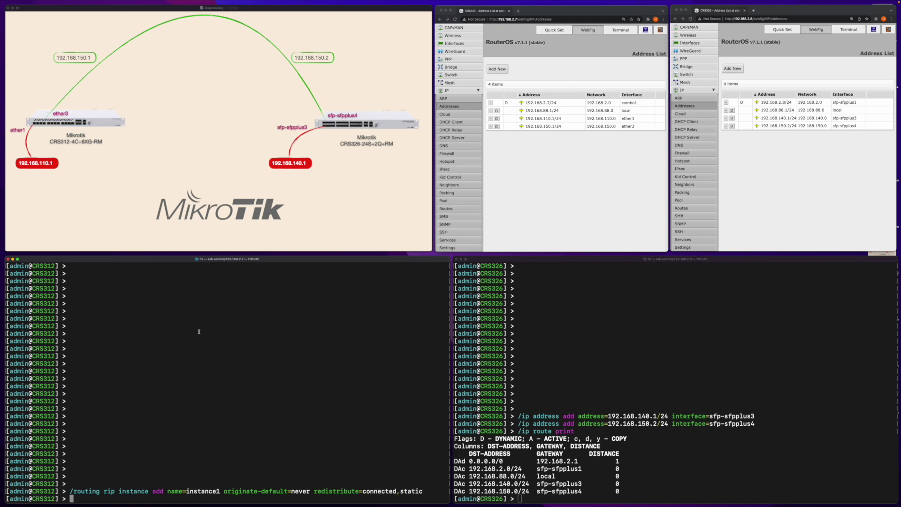
type("/routing rip interface-template/add interfaces=ether3 instance=instance1")
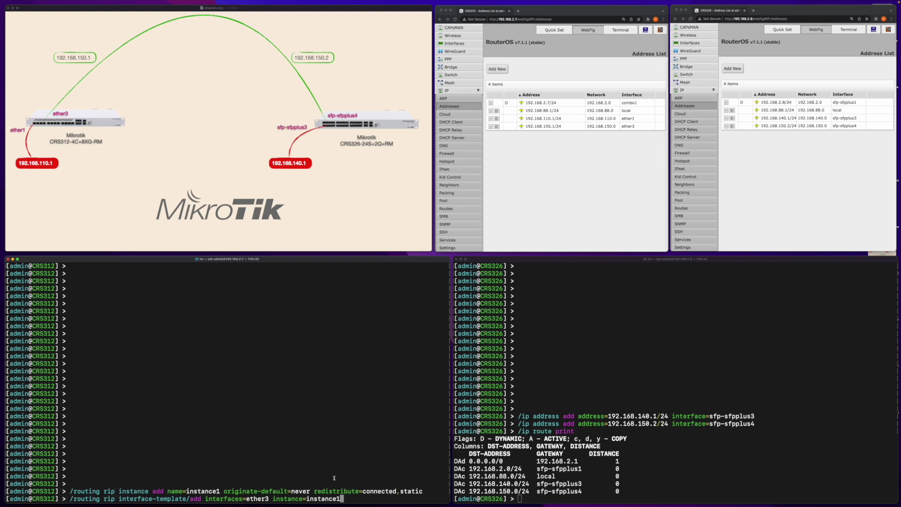
key("Return")
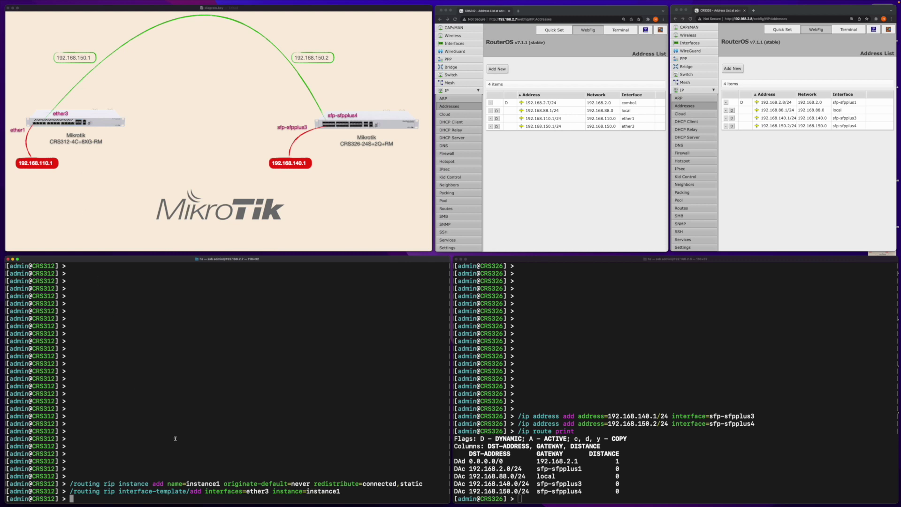
- On the CRS326, add RIP instance instance1 with originate-default=never and redistribute=connected,static, plus its interface template for sfp-sfpplus4
left_click(583, 350)
type("/routing rip instance add name=instance1 originate-default=never redistribute=connected,static")
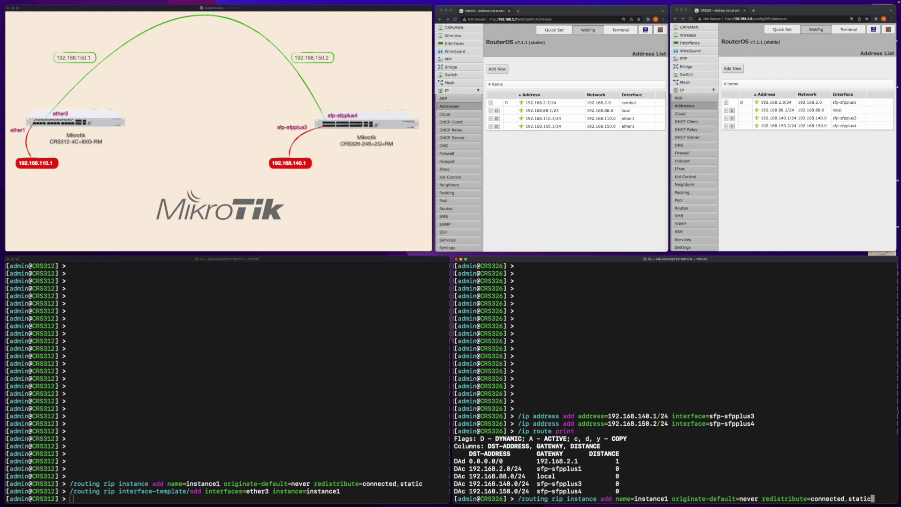
key("Return")
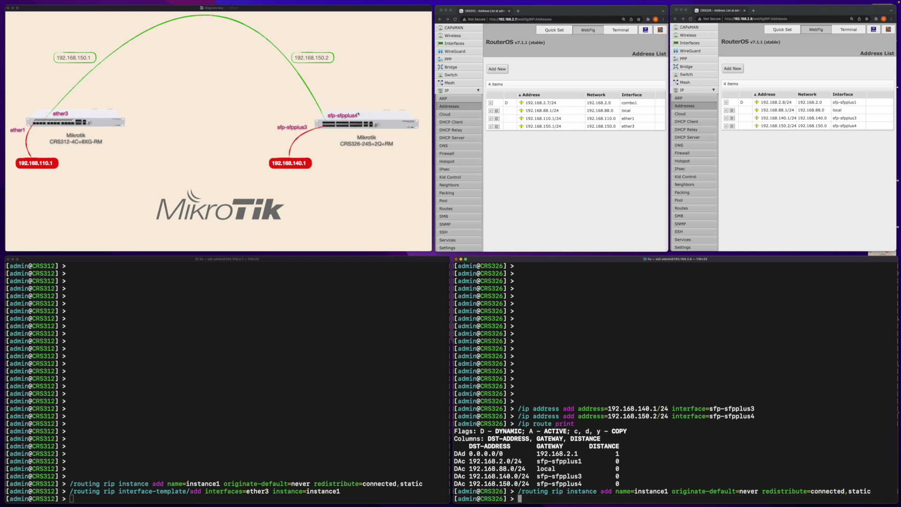
type("/routing rip interface-template/add interfaces=sfp-sfpplus4 instance=instance1")
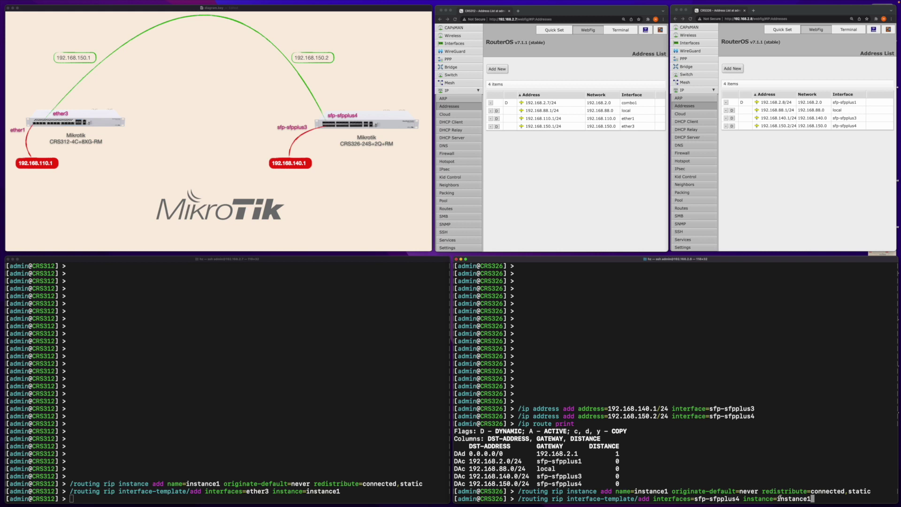
key("Return")
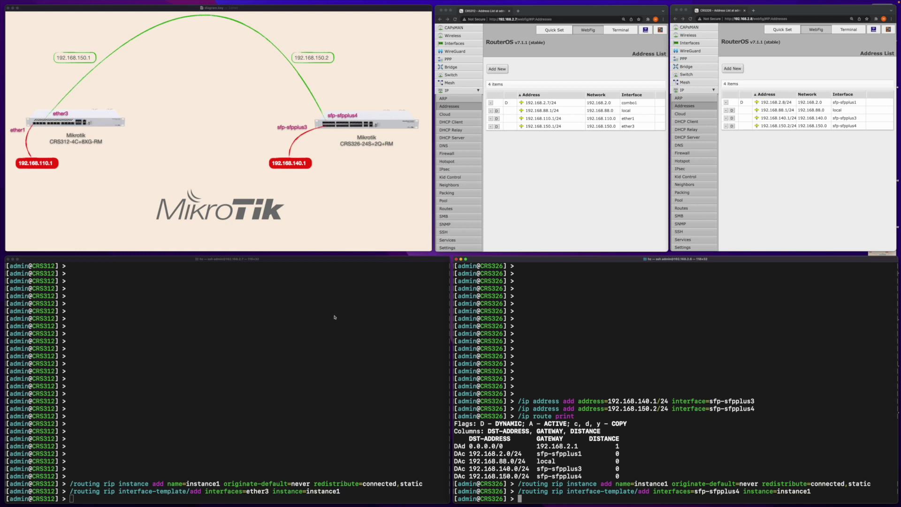
- Print the RIP interfaces on the CRS312 and on the CRS326 to check instance1
left_click(173, 482)
type("/routing rip interface print")
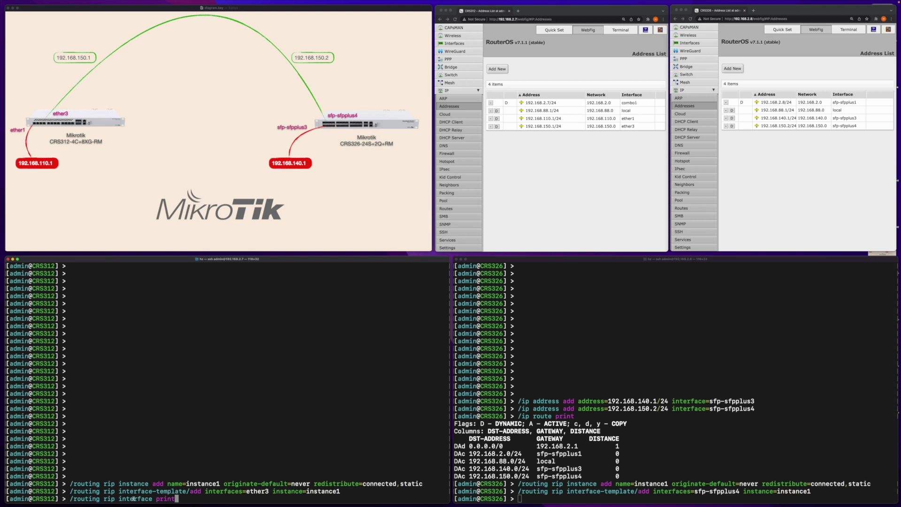
key("Return")
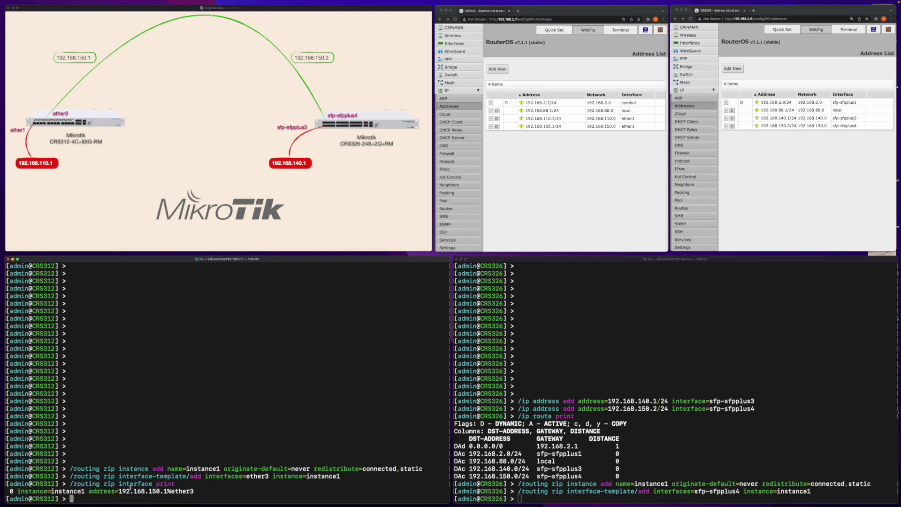
left_click(660, 357)
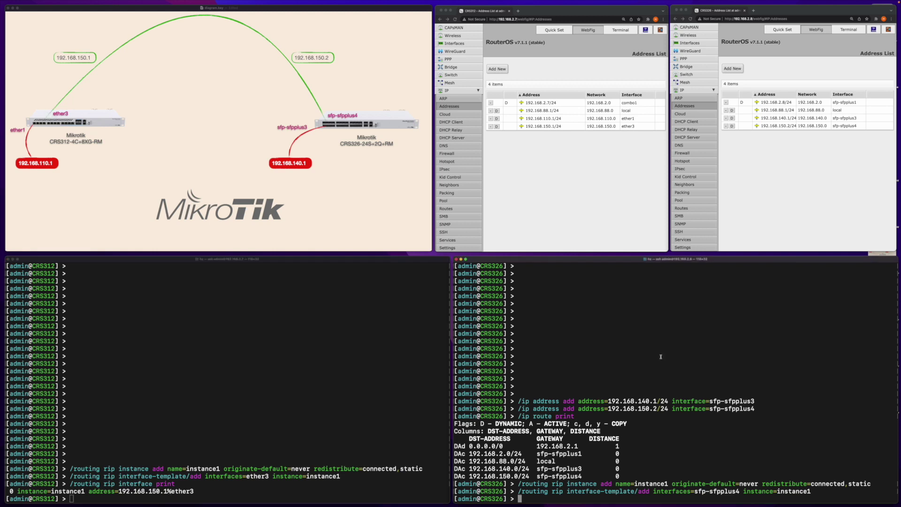
type("/routing rip interface print")
key("Return")
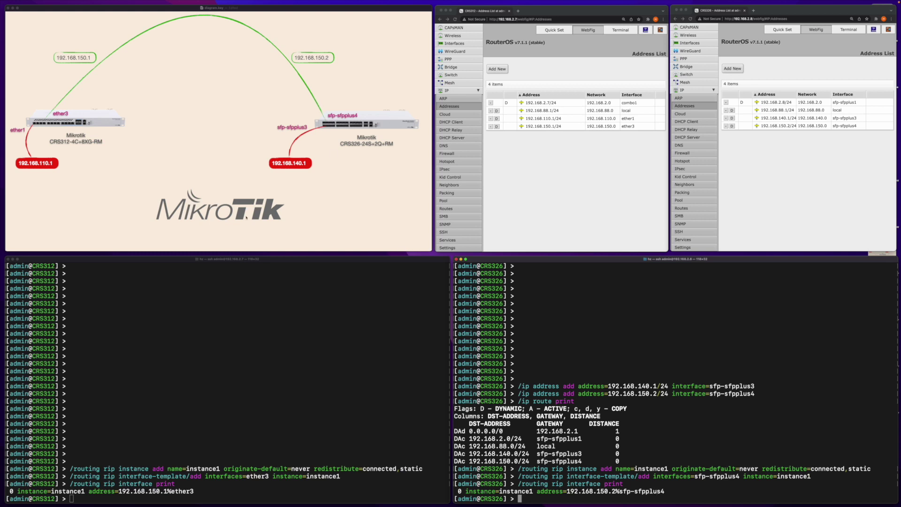
- Clear the earlier terminal output and print the IP route tables of both switches again to check for RIP routes
left_click(284, 319)
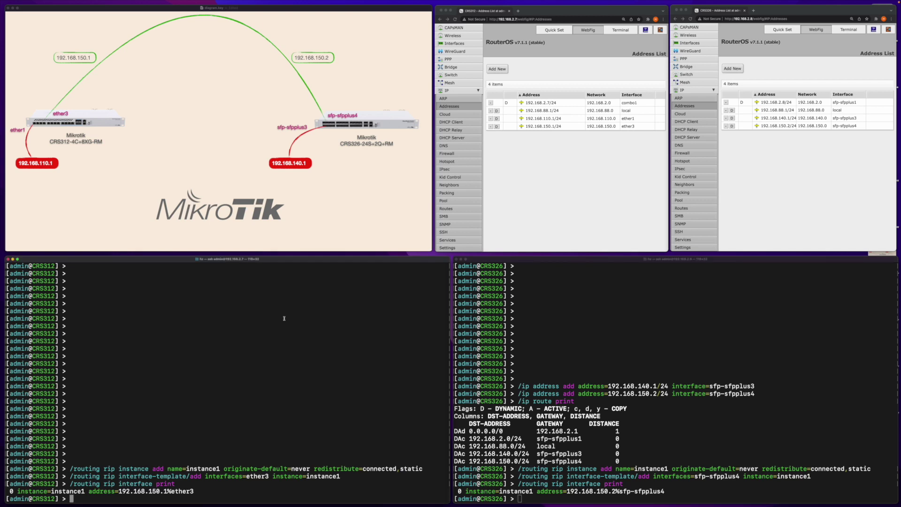
key("Return")
key("Return")
key("Return")
key("Return")
key("Return")
key("Return")
key("Return")
key("Return")
key("Return")
key("Return")
key("Return")
key("Return")
key("Return")
key("Return")
key("Return")
key("Return")
key("Return")
key("Return")
key("Return")
key("Return")
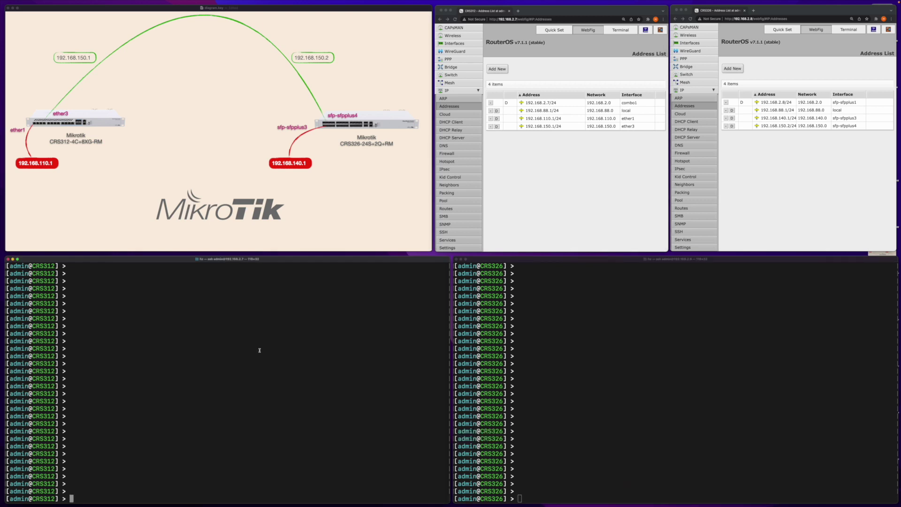
type("/ip route print")
key("Return")
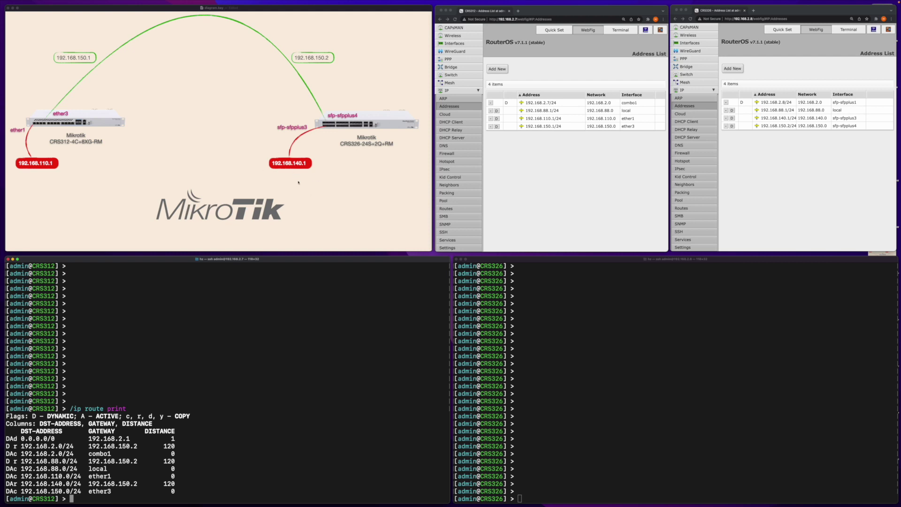
left_click(571, 397)
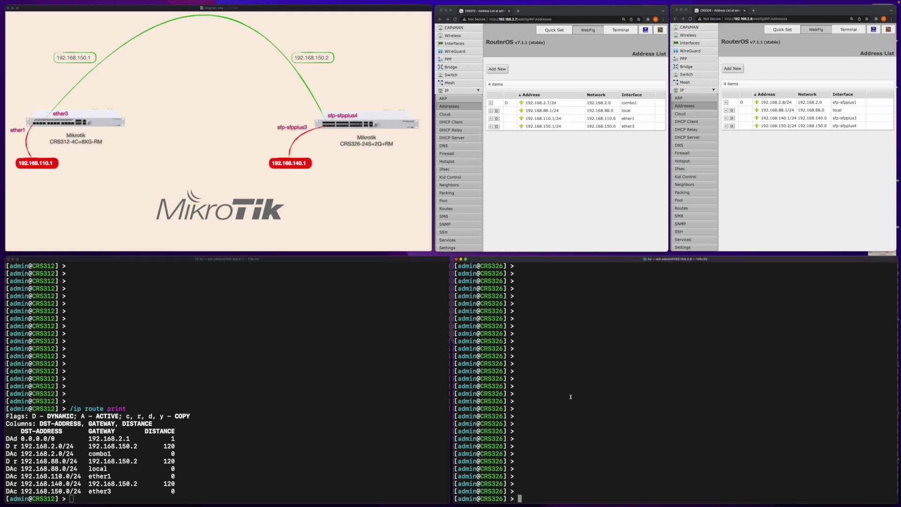
type("/ip route print")
key("Return")
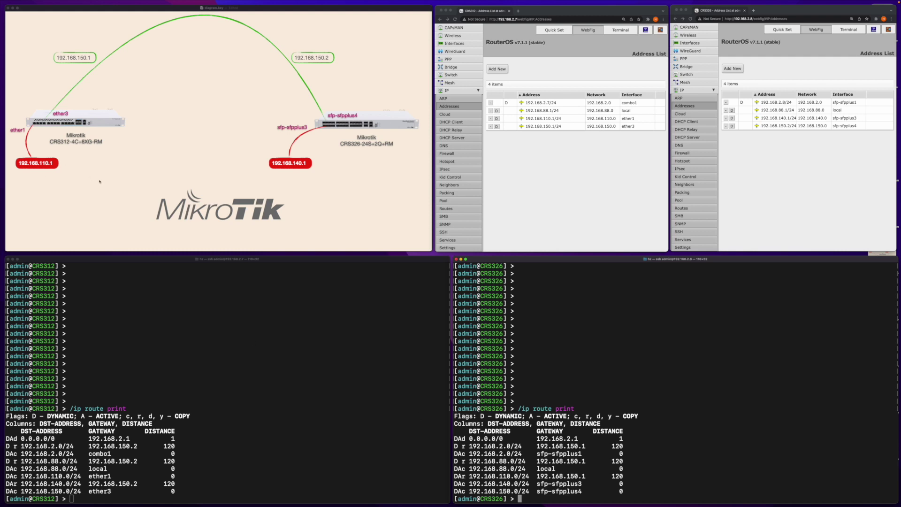
- From the CRS312, ping 192.168.140.1 with source address 192.168.110.1 to test the RIP routing
left_click(254, 399)
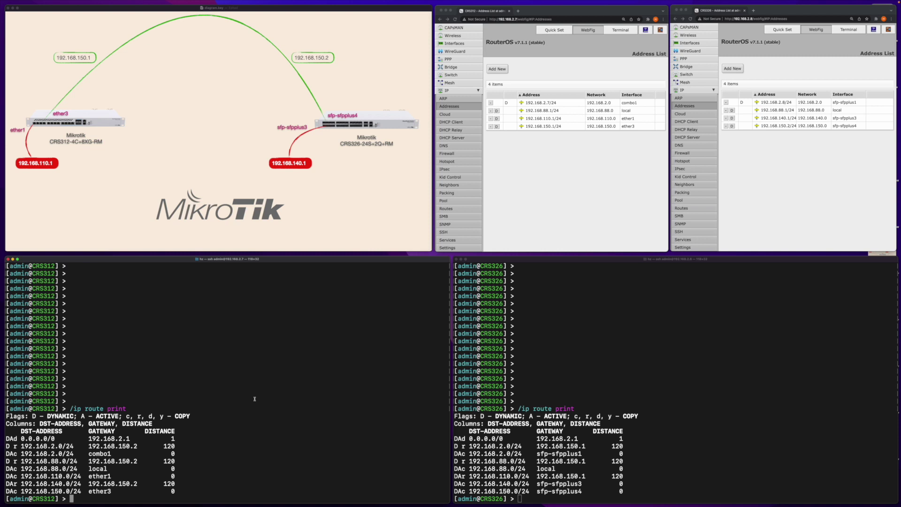
type("/ping src-address=192.168.110.1 192.168.140.1")
key("Return")
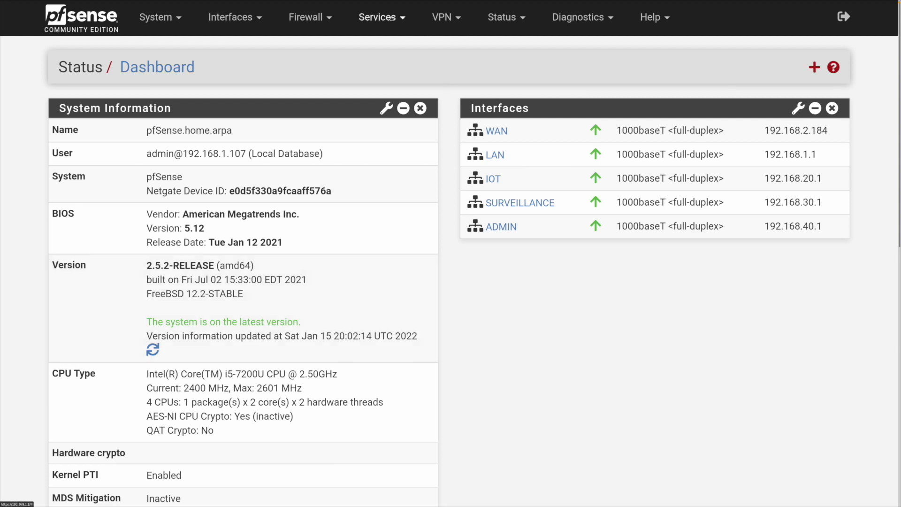
- Examine which dynamic routing services pfSense offers and review its available and installed packages, including frr
left_click(393, 18)
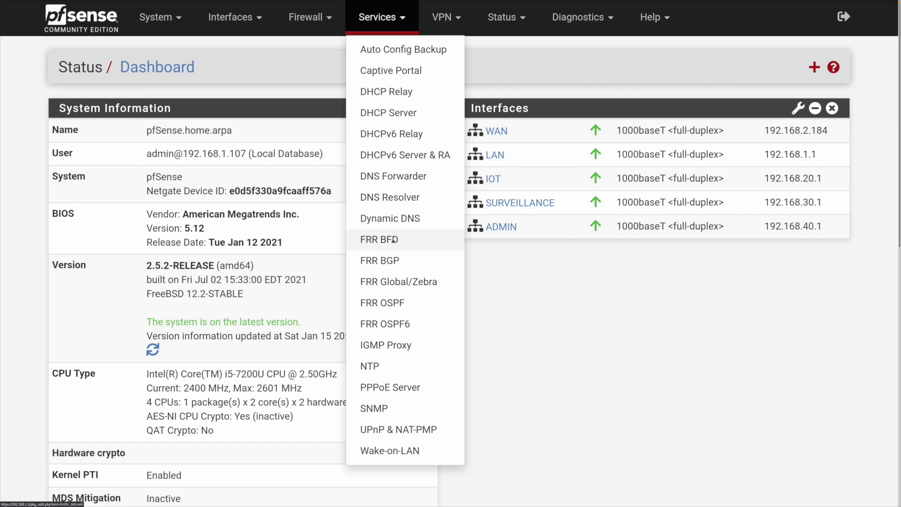
left_click(161, 14)
left_click(180, 155)
left_click(214, 114)
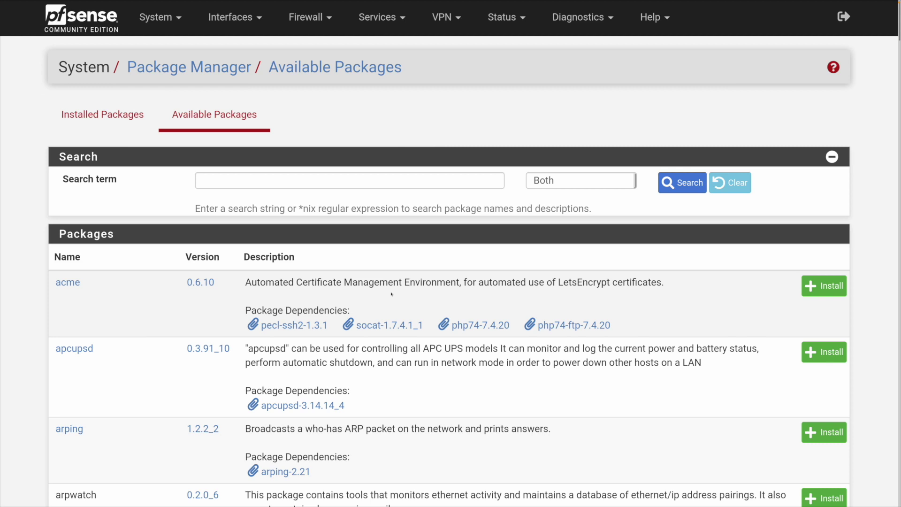
left_click(103, 115)
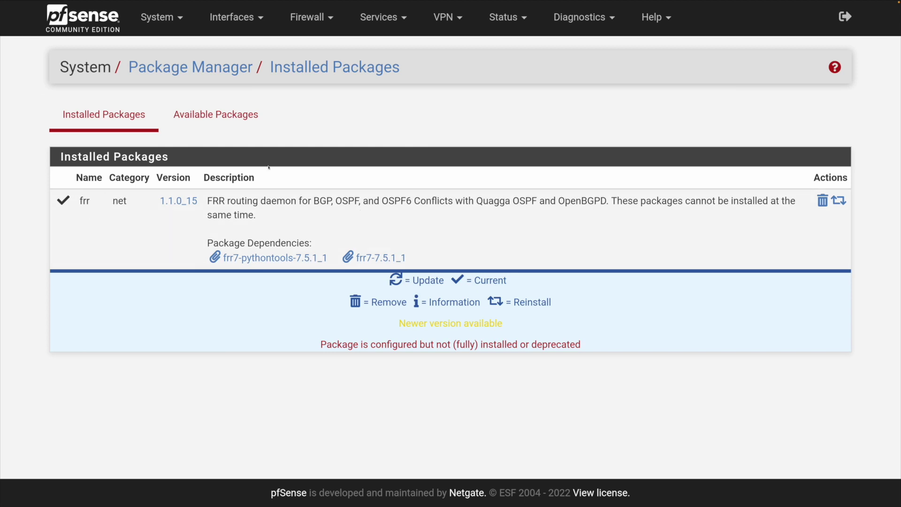
left_click(384, 18)
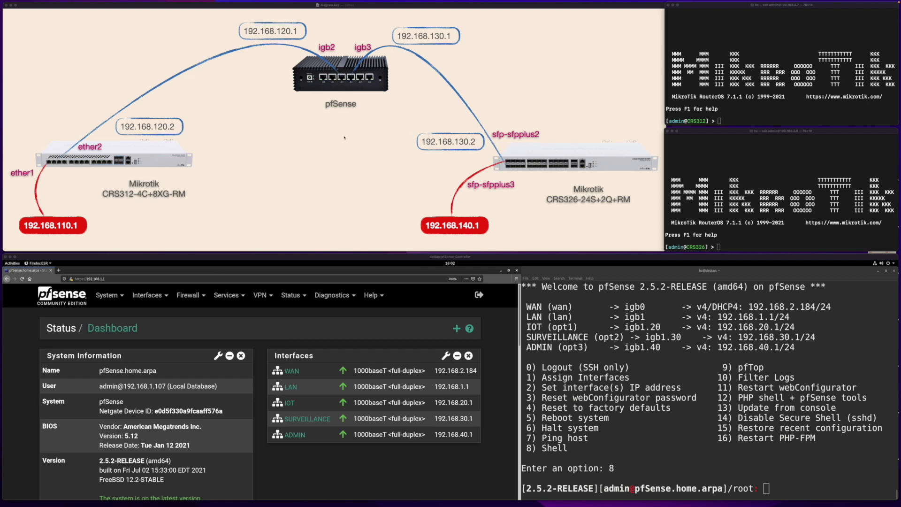
- Assign the available network ports igb2 and igb3 as new pfSense interfaces
left_click(306, 268)
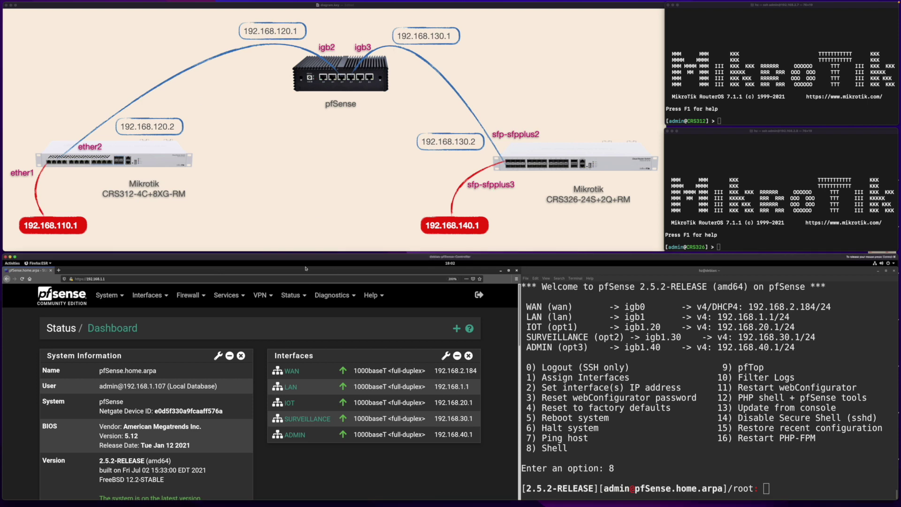
left_click(156, 295)
left_click(157, 319)
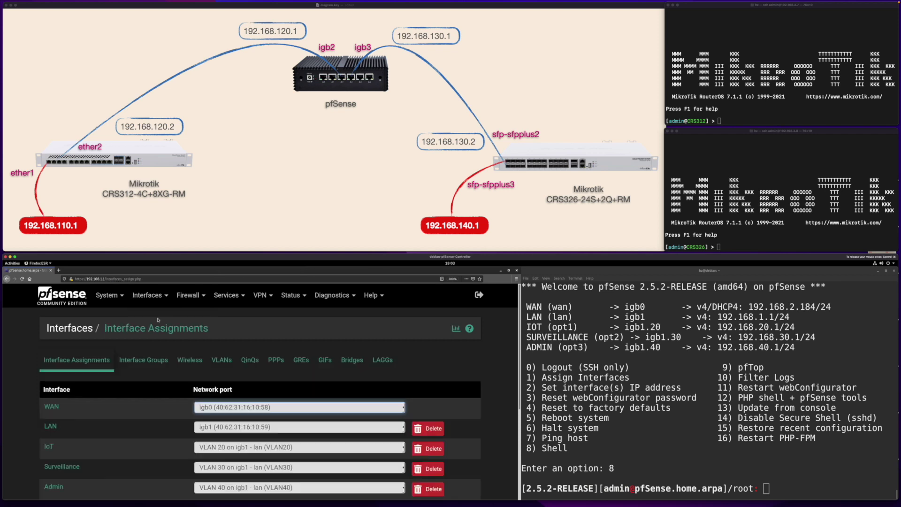
scroll(271, 408, "down", 3)
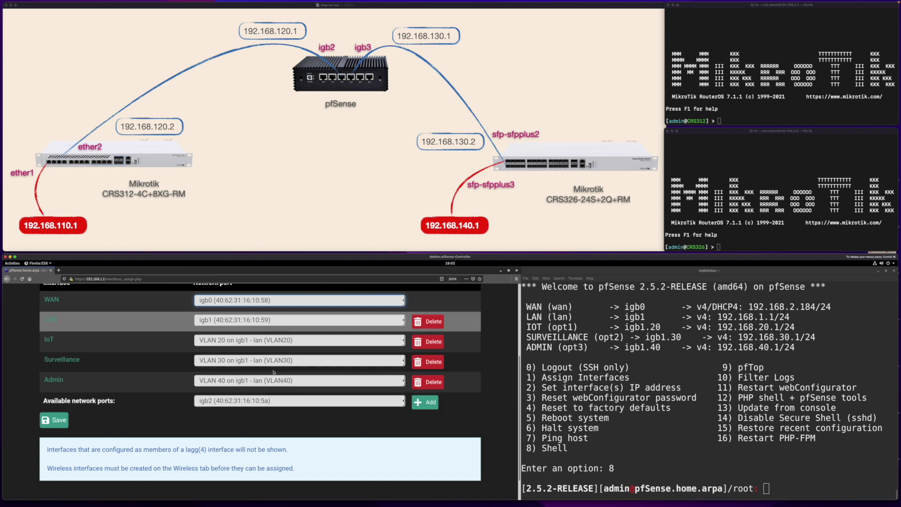
left_click(426, 402)
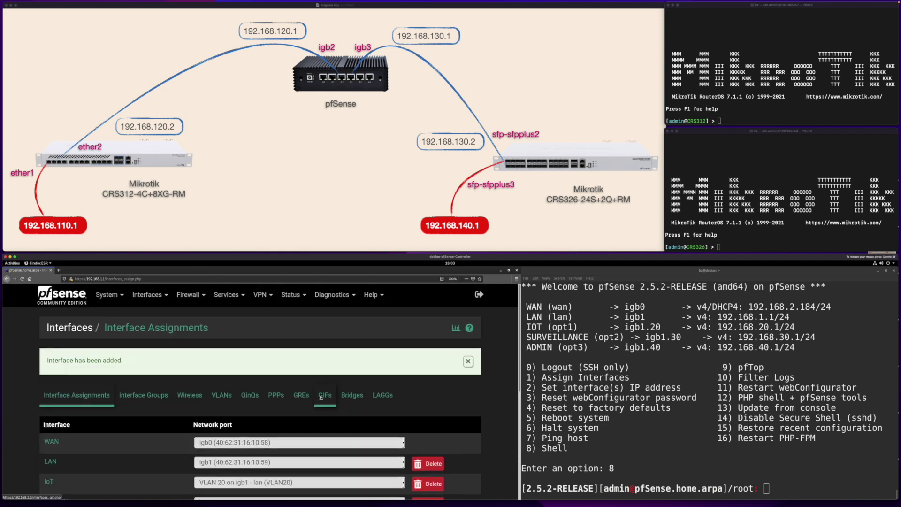
scroll(209, 369, "down", 5)
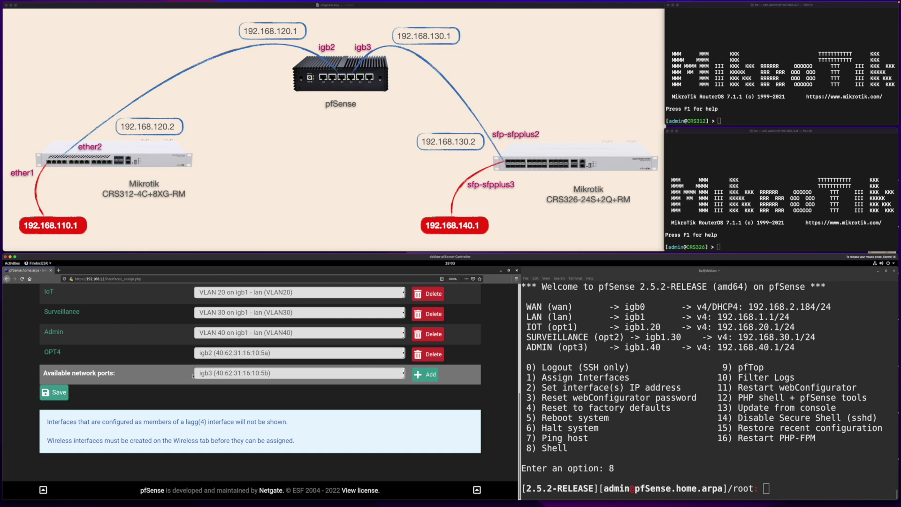
left_click(425, 375)
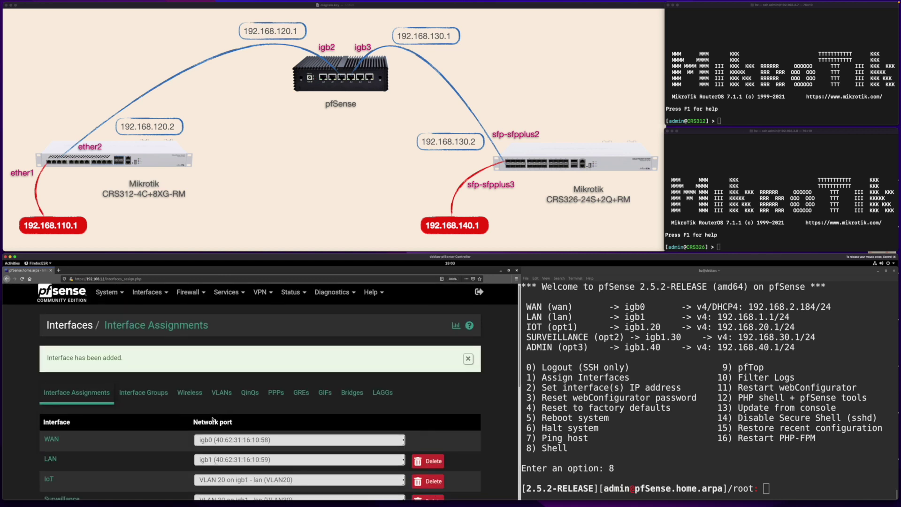
- Open the new igb2 interface's configuration, enable the interface and set its description to RIP1
scroll(53, 383, "down", 5)
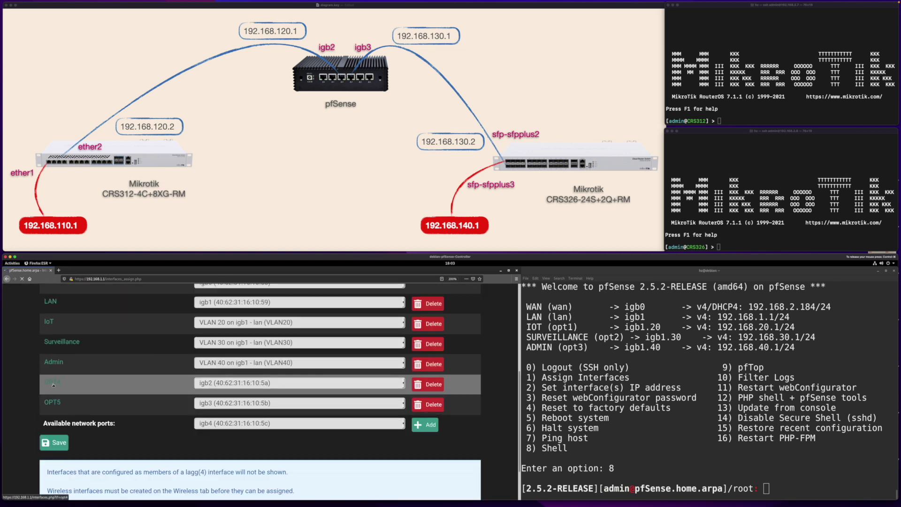
left_click(53, 384)
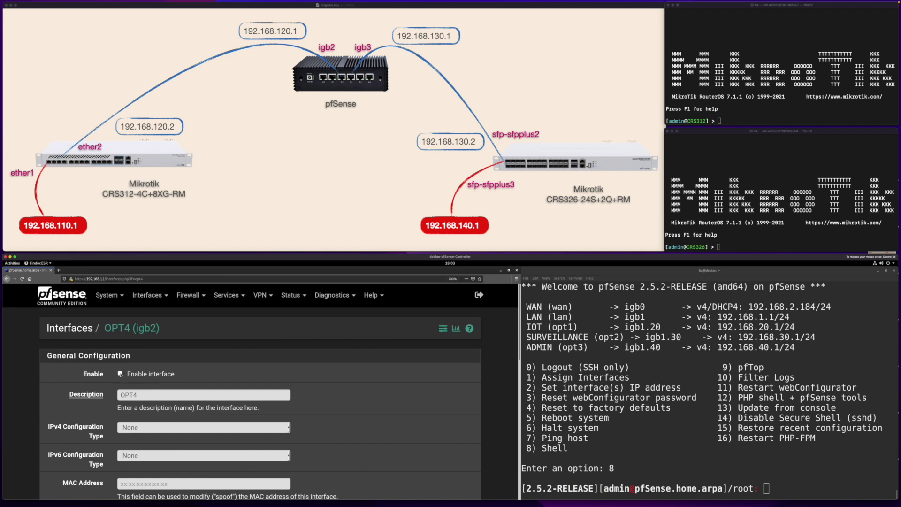
key("ctrl+super")
left_click(202, 302)
left_click_drag(149, 397, 107, 394)
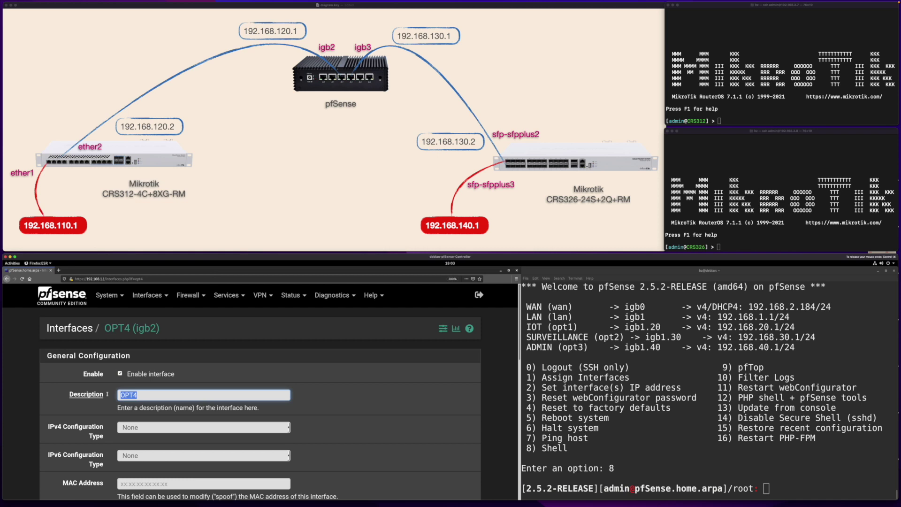
type("RIP1")
- Give RIP1 (igb2) the static IPv4 address 192.168.120.1/24, then save and apply the changes
scroll(108, 396, "down", 3)
left_click(141, 348)
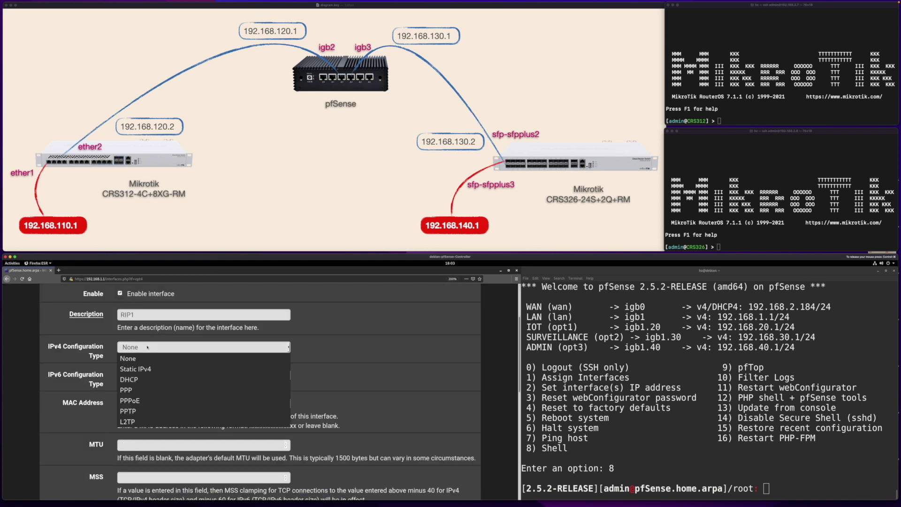
left_click(141, 370)
scroll(199, 421, "down", 4)
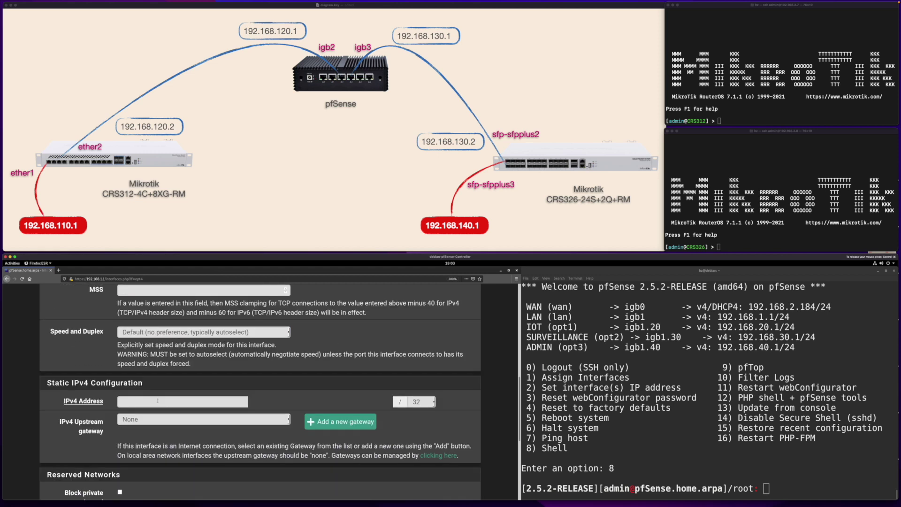
left_click(157, 398)
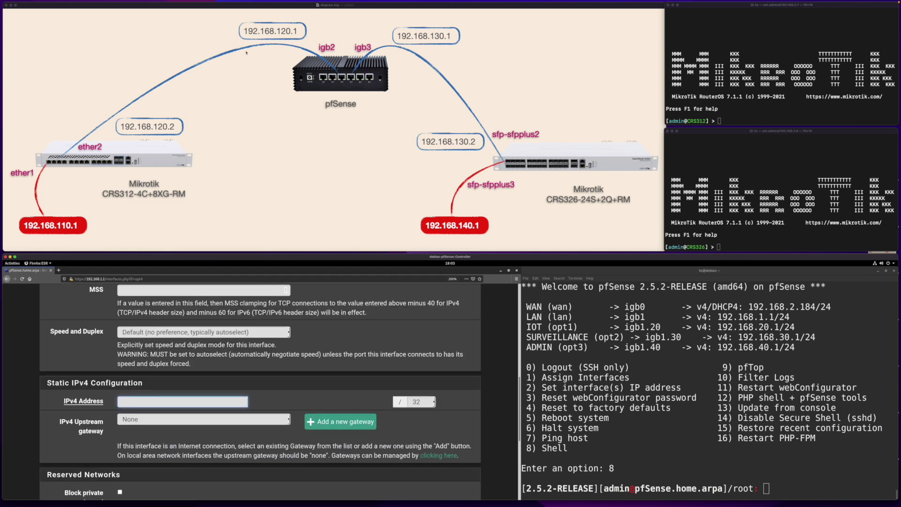
type("192.168.120.1")
left_click(421, 402)
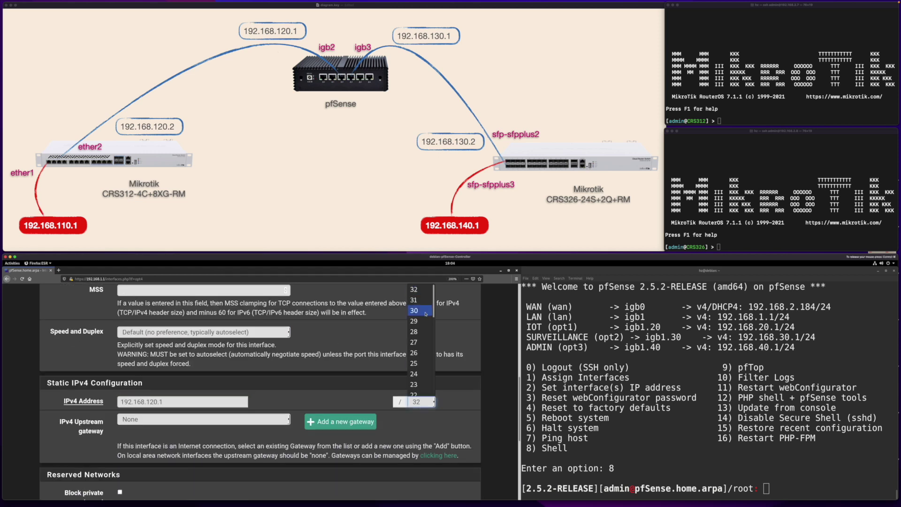
left_click(416, 373)
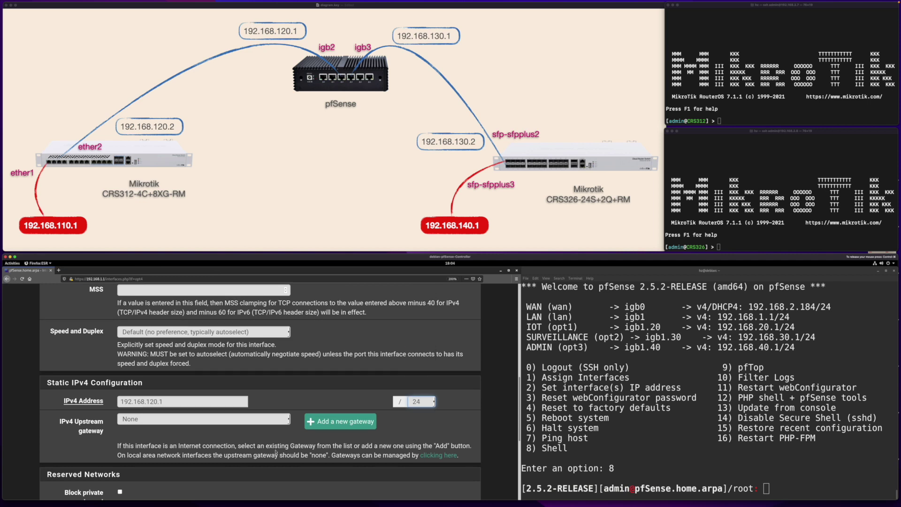
scroll(276, 423, "down", 6)
left_click(135, 451)
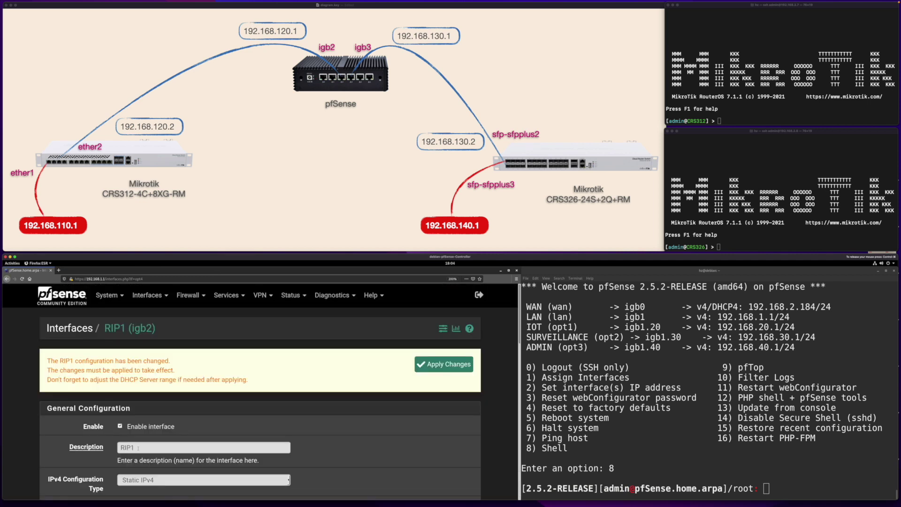
left_click(462, 364)
- Open the new igb3 interface's configuration, enable the interface and set its description to RIP2
left_click(148, 295)
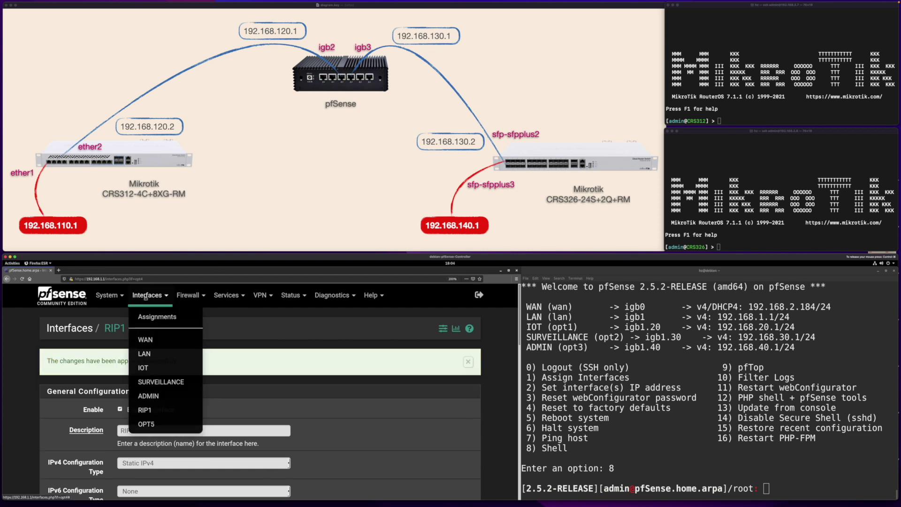
left_click(148, 424)
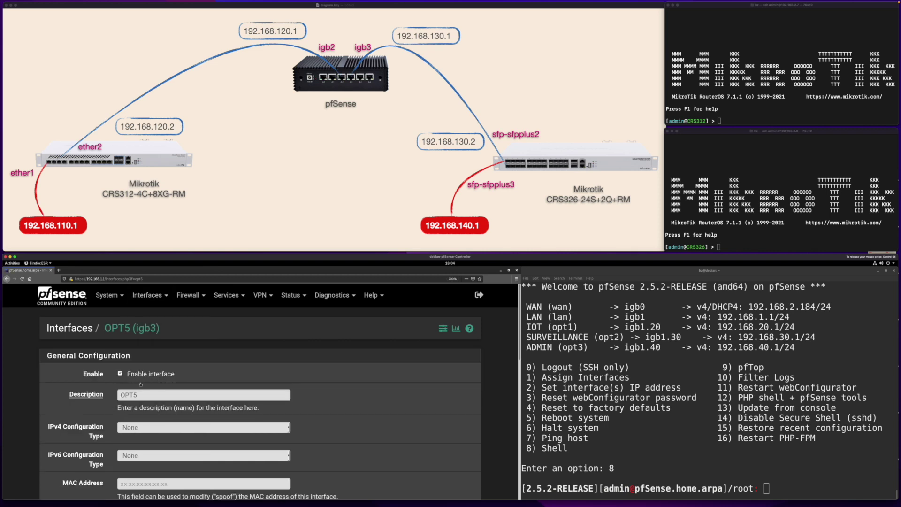
left_click_drag(147, 394, 88, 394)
type("RIP")
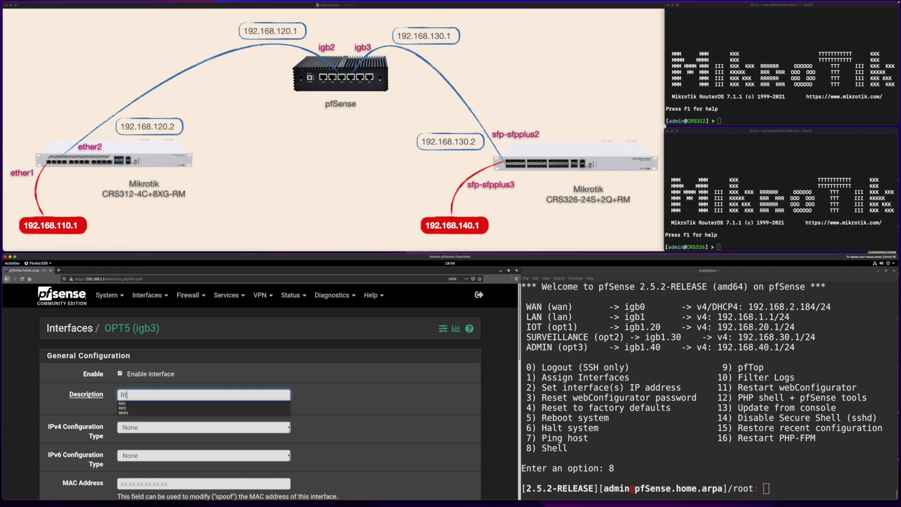
left_click(123, 409)
- Give RIP2 (igb3) the static IPv4 address 192.168.130.1/24, then save and apply the changes
scroll(123, 409, "down", 2)
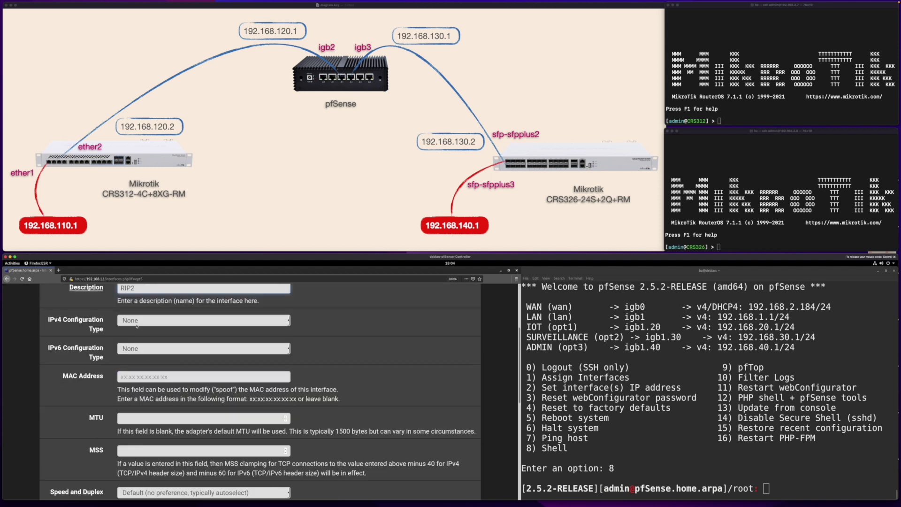
left_click(141, 320)
left_click(141, 343)
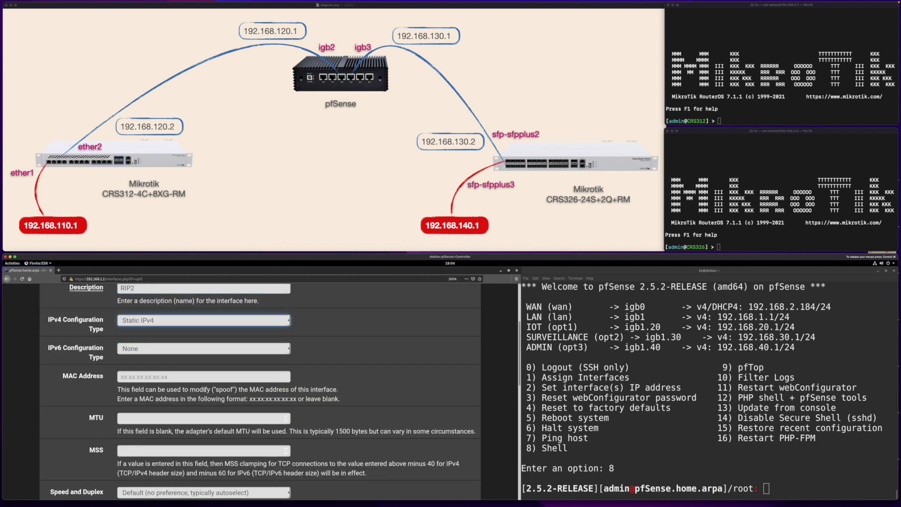
scroll(261, 389, "down", 2)
left_click(183, 456)
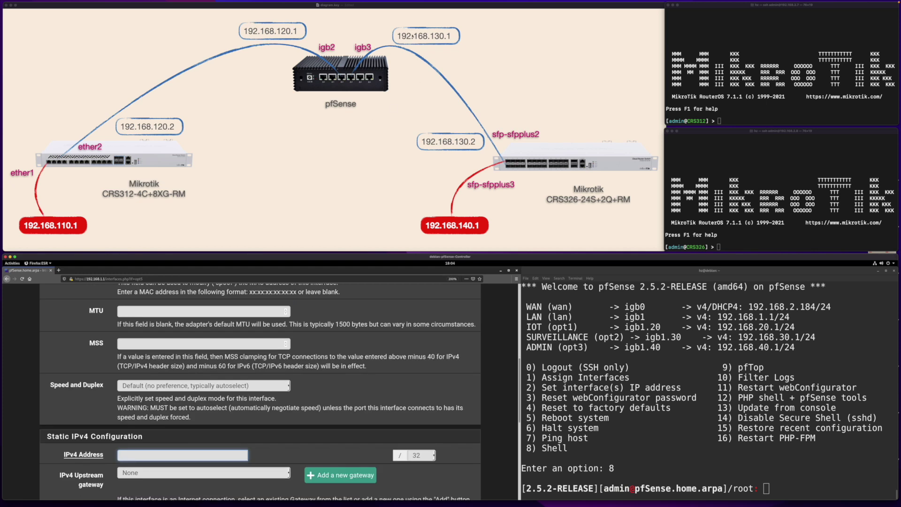
type("192.168.130.1")
left_click(421, 455)
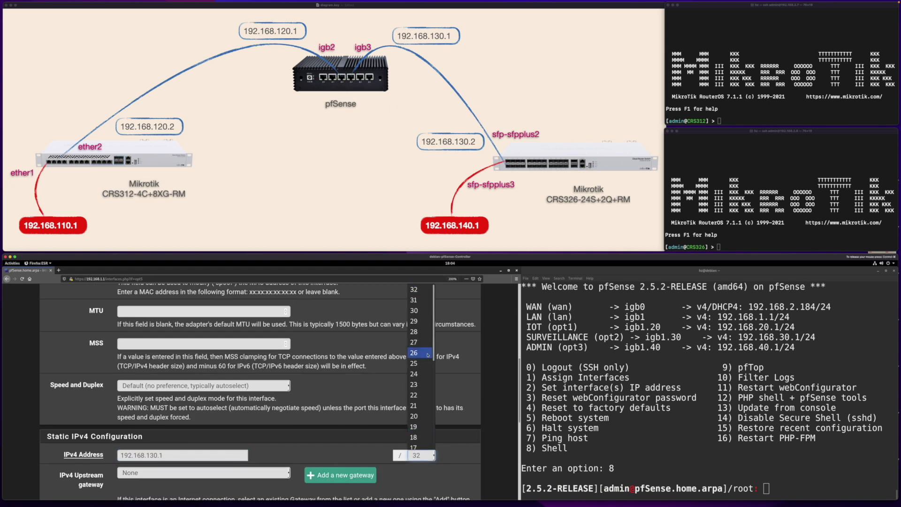
left_click(414, 375)
scroll(416, 380, "down", 10)
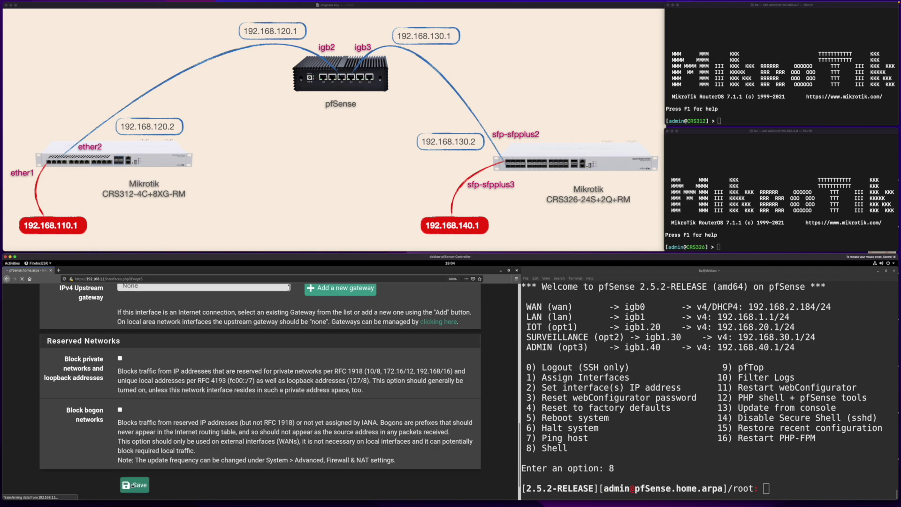
left_click(131, 489)
left_click(446, 367)
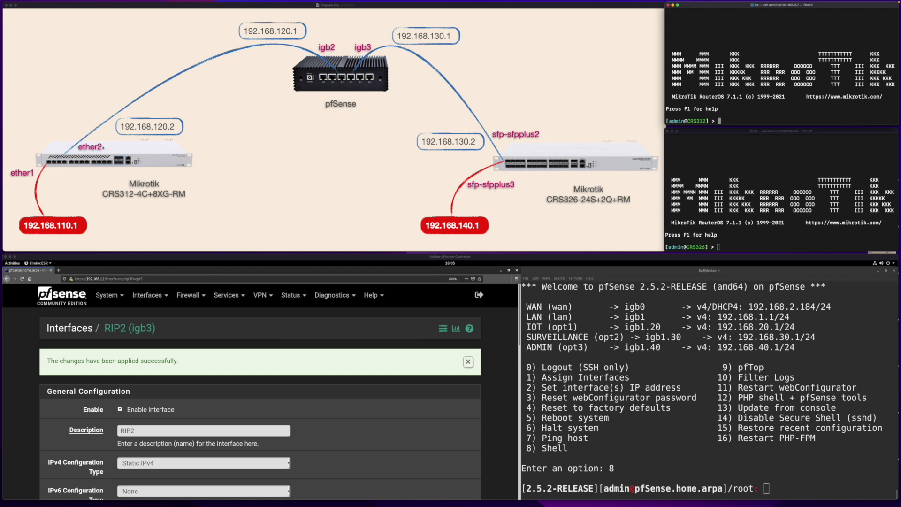
- On the CRS312, add IP address 192.168.120.2/24 to ether2 and a RIP interface template for ether2 with instance=instance1
type("/ip address add address=192.168.120.2/24 interface=ether2")
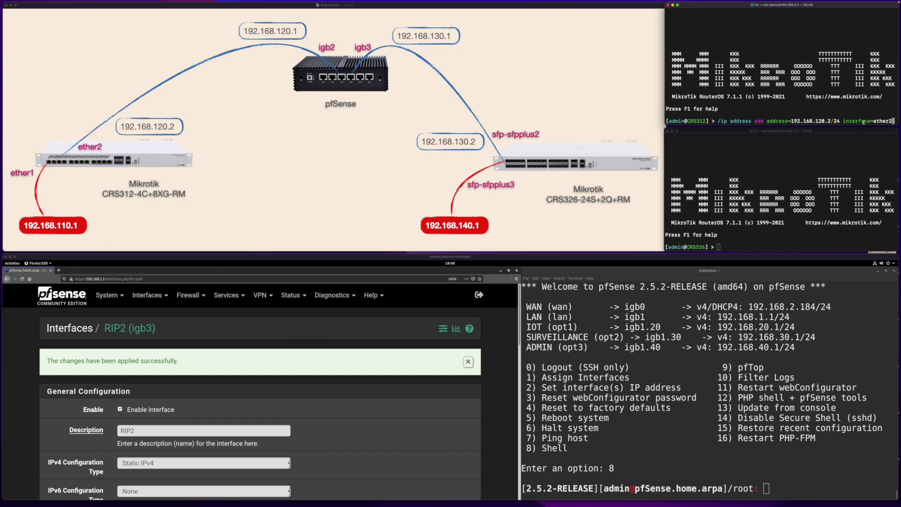
key("Return")
type("/routing rip interface-template/add interfaces=ether2 instance=instance1")
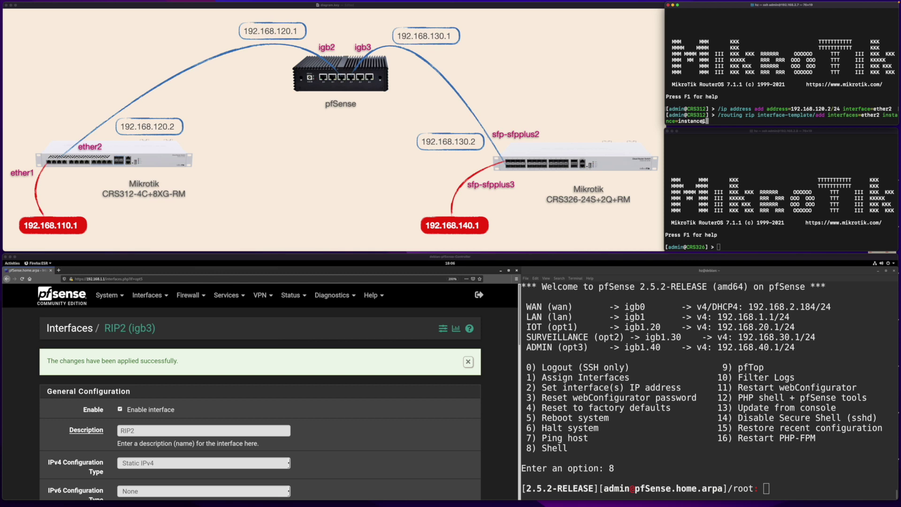
key("Return")
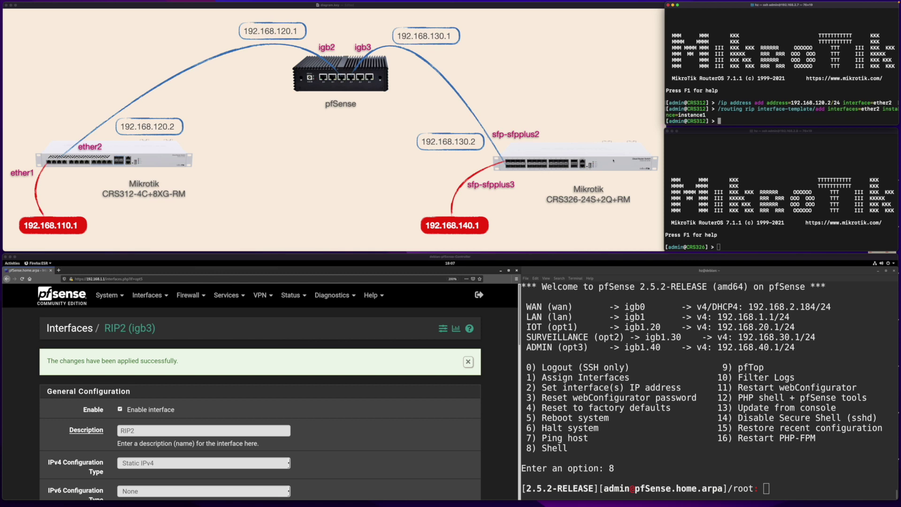
- On the CRS326, add IP address 192.168.130.2/24 to sfp-sfpplus2 and a RIP interface template for sfp-sfpplus2 with instance=instance1
left_click(809, 243)
type("/ip address add address=192.168.130.2/24 interface=sfp-sfpplus2")
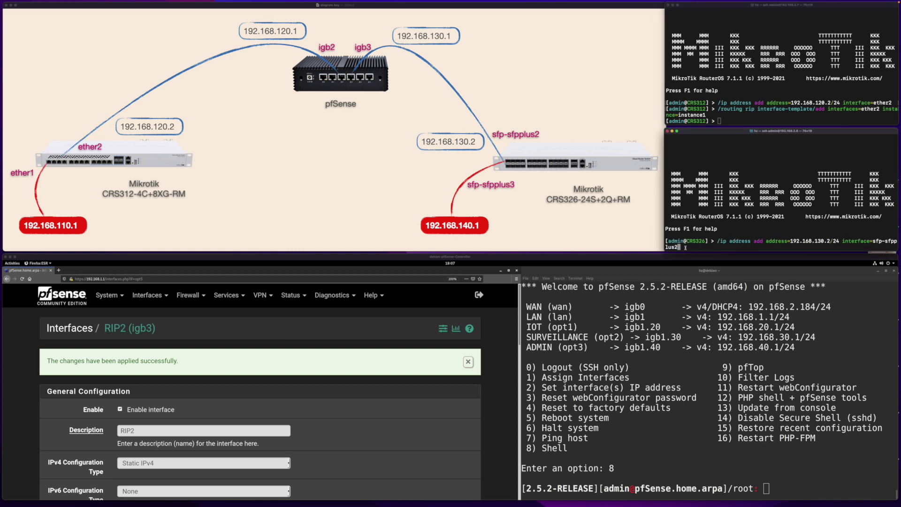
key("Return")
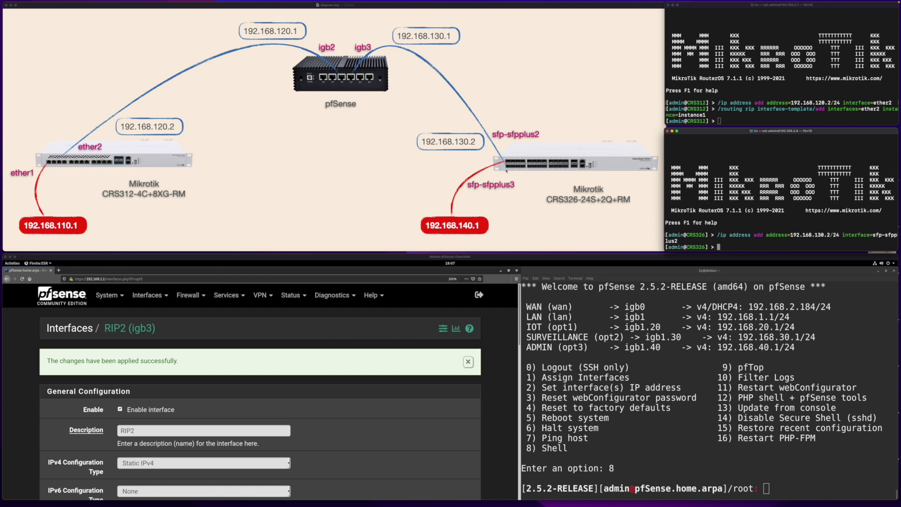
type("/routing rip interface-template/add interfaces=sfp-sfpplus2 instance=instance1")
key("Return")
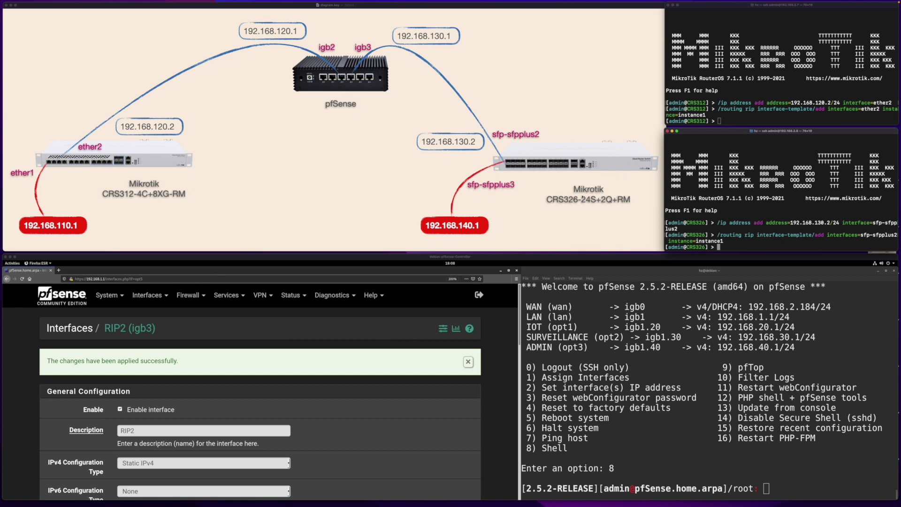
left_click(365, 323)
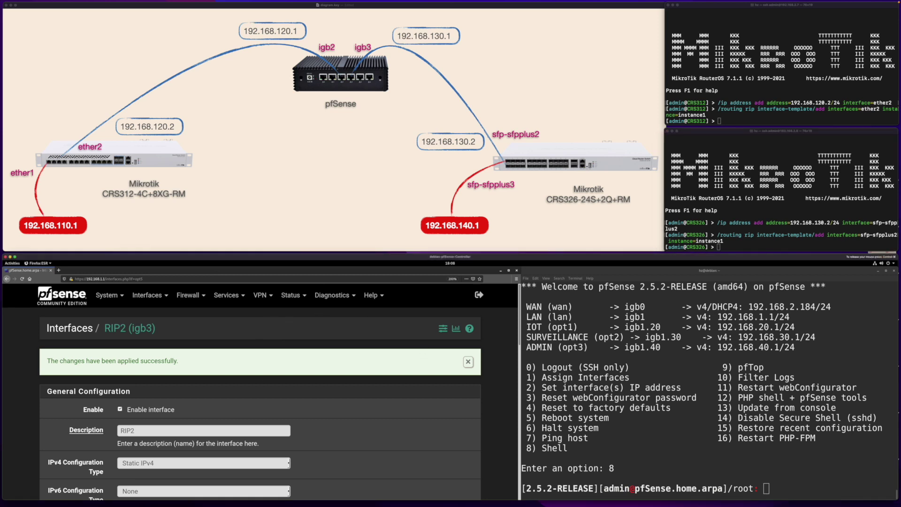
- Start the RIP daemon on pfSense with ripd -d and open the FRRouting shell with vtysh
left_click(699, 420)
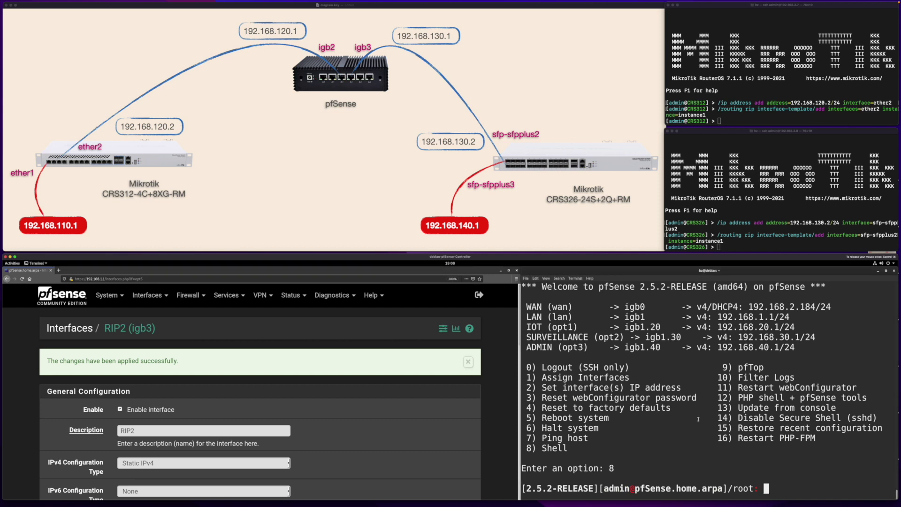
type("ripd -d")
key("Return")
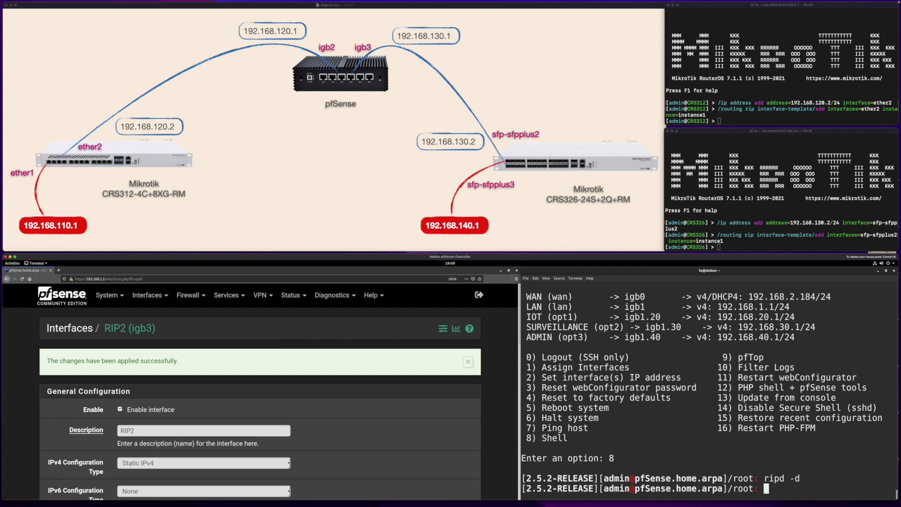
type("vtysh")
key("Return")
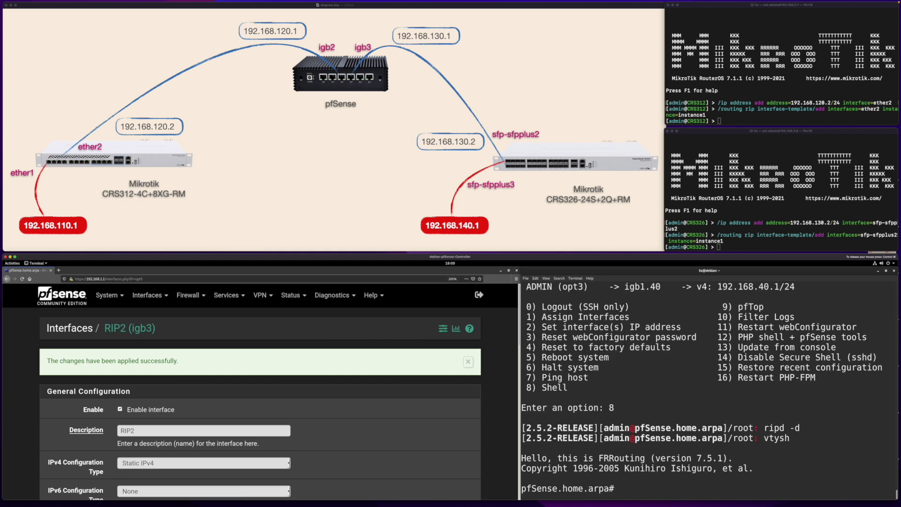
- In the FRRouting shell, enter the terminal configuration's router rip mode and add network 192.168.120.1/24
type("configure terminal")
key("Return")
type("router ")
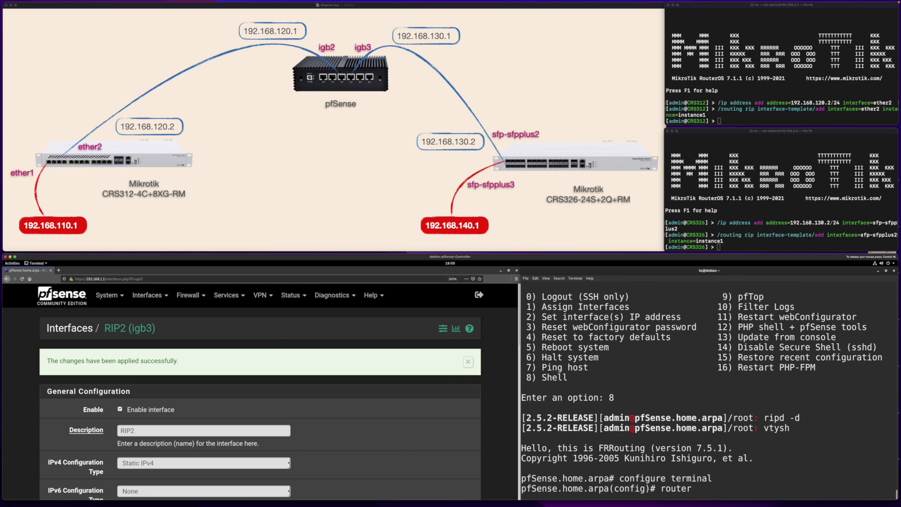
type("rip")
key("Return")
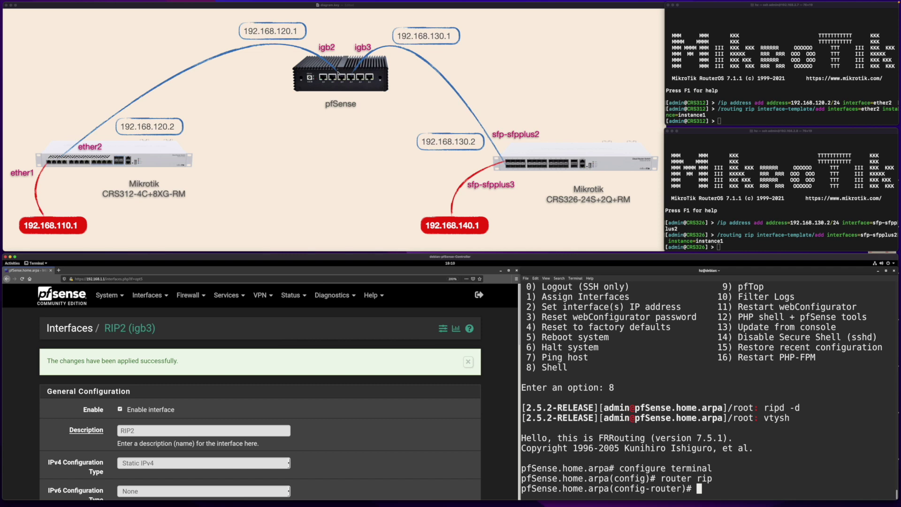
left_click(627, 282)
type("network 1")
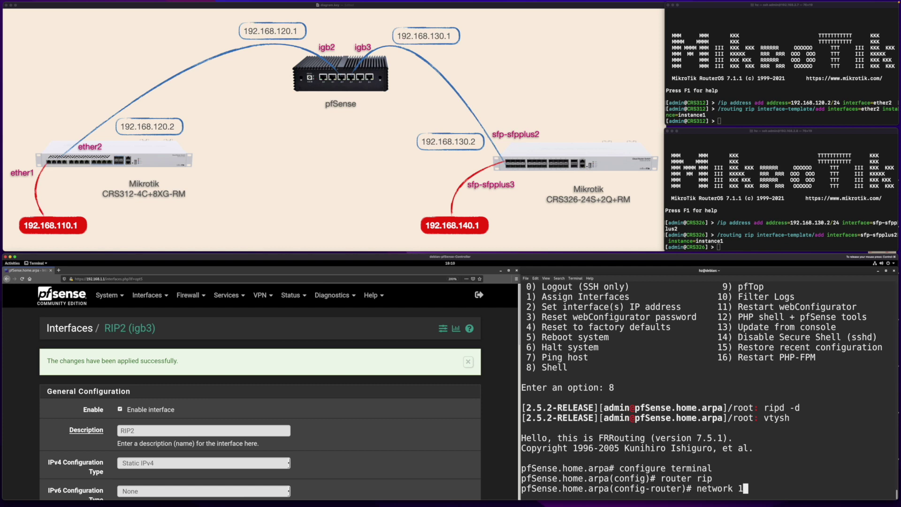
type("92.168.120.1/24")
key("Return")
- Add network 192.168.130.1/24 to the RIP router configuration and exit back to the pfSense root shell
key("Up")
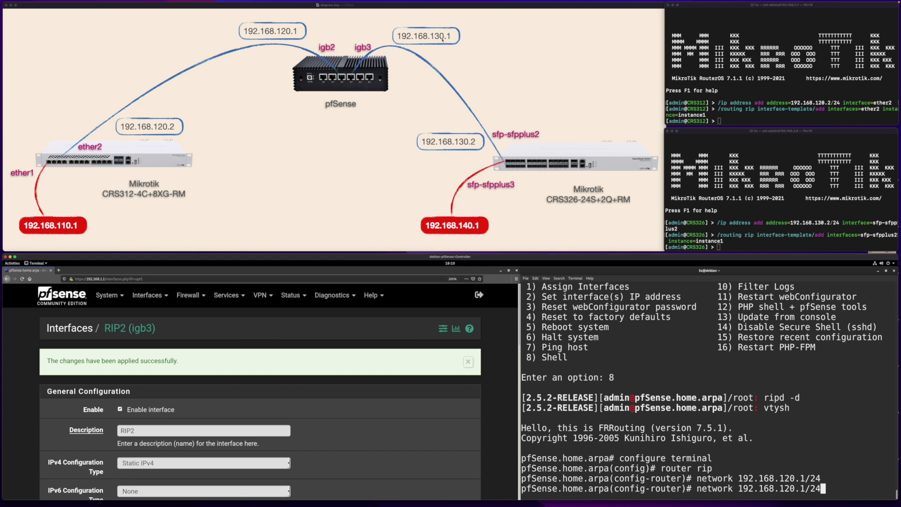
key("Left")
key("Left")
key("Left")
key("Left")
key("Left")
key("Left")
key("BackSpace")
type("3")
key("Return")
type("exit exit exit")
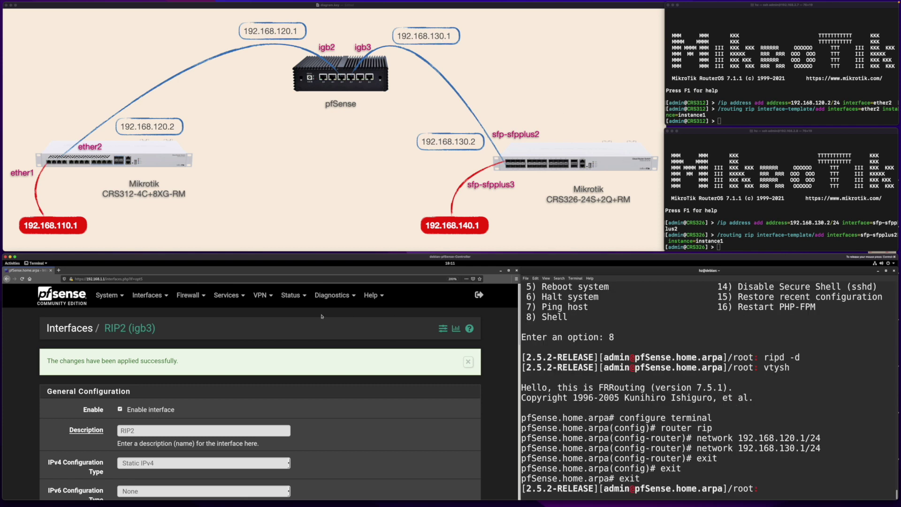
- Open the FRR status page in pfSense and check the Zebra routes list for RIP-coded routes
left_click(419, 306)
left_click(293, 295)
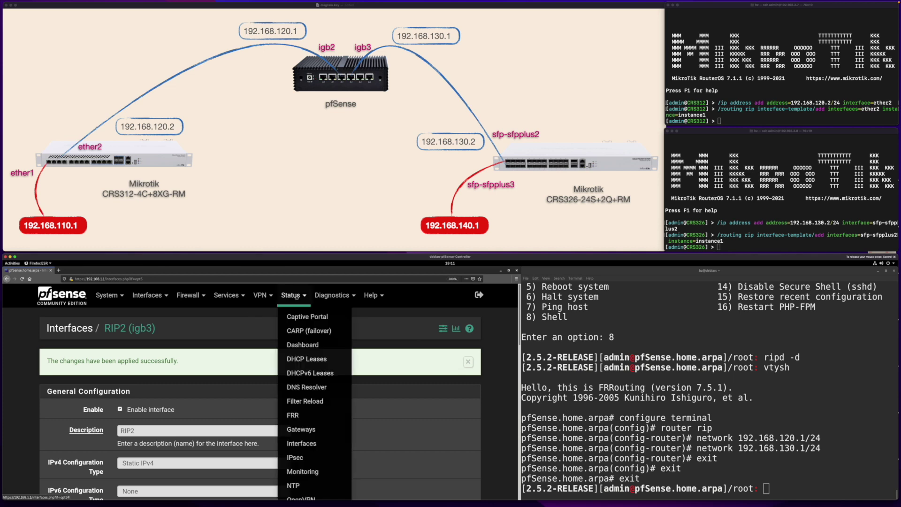
left_click(297, 416)
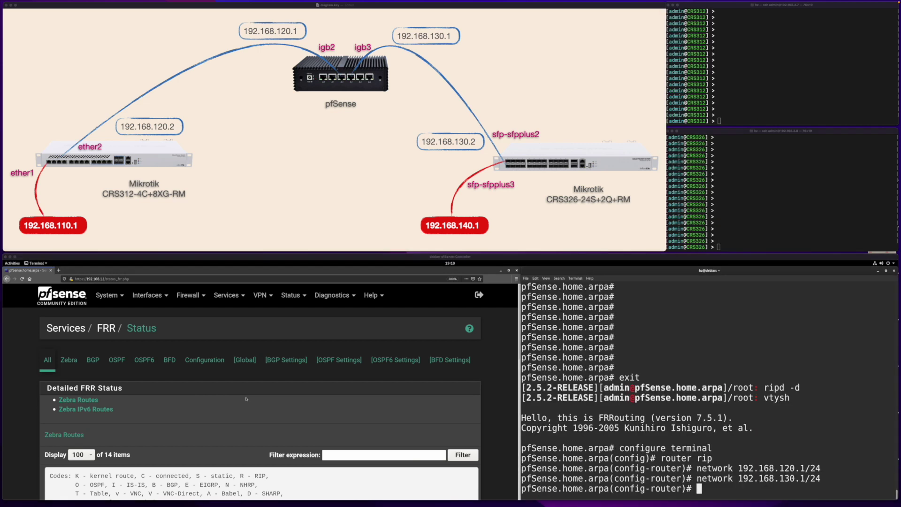
left_click(276, 400)
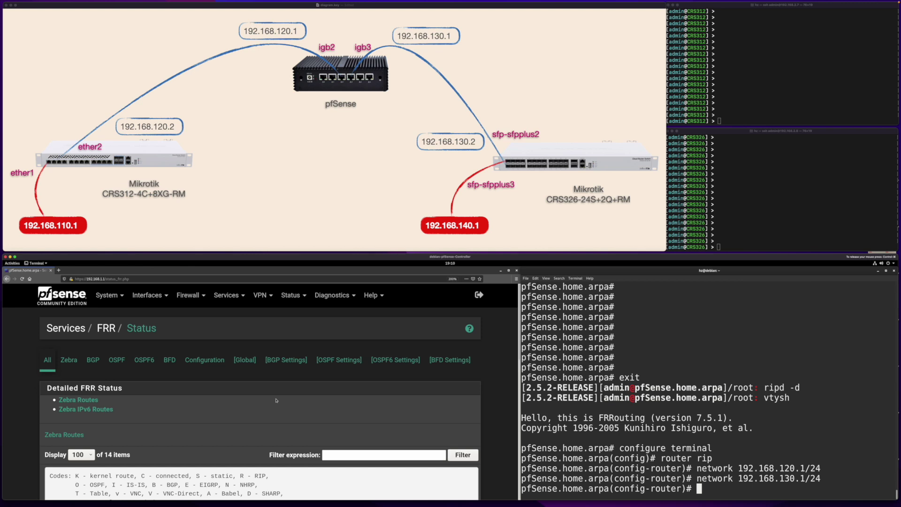
left_click(352, 401)
scroll(444, 401, "down", 3)
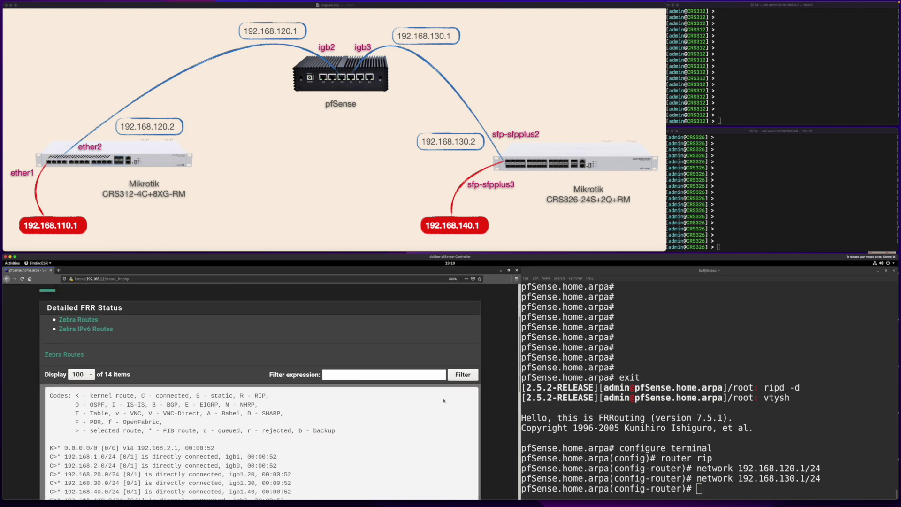
scroll(444, 401, "down", 3)
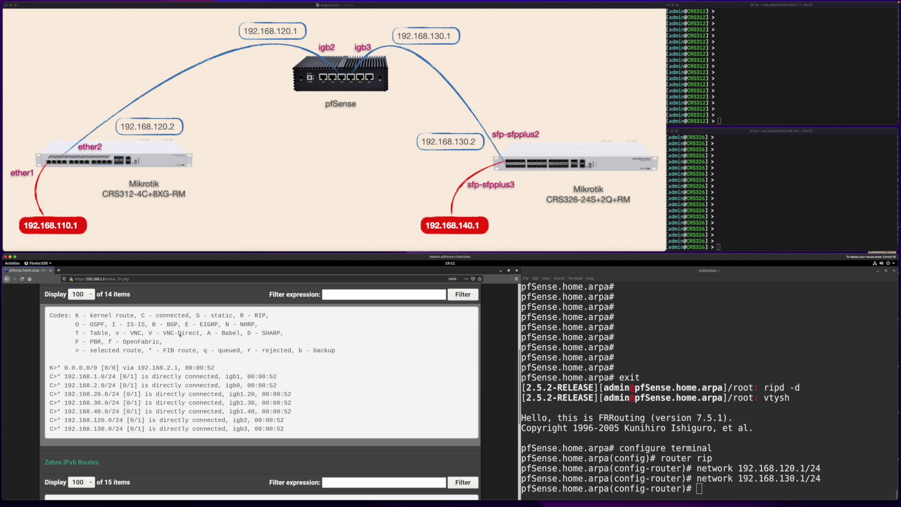
left_click_drag(241, 315, 267, 316)
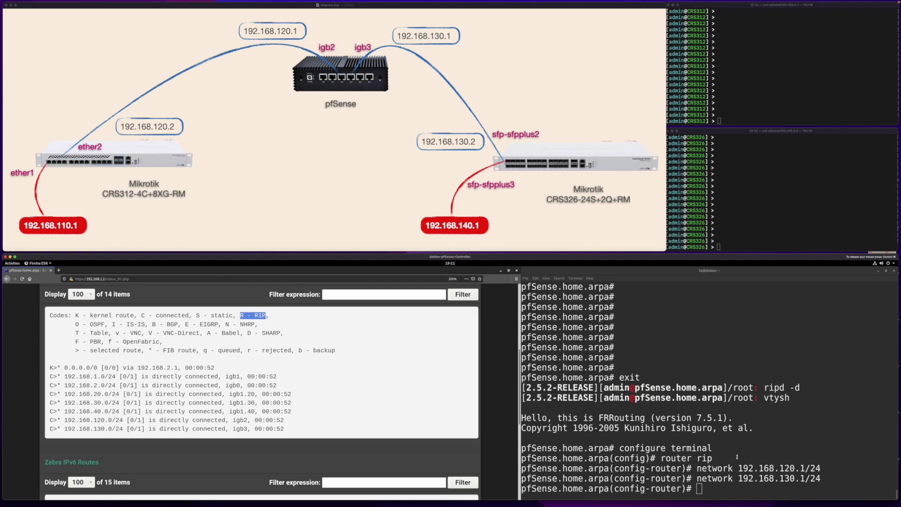
left_click(737, 456)
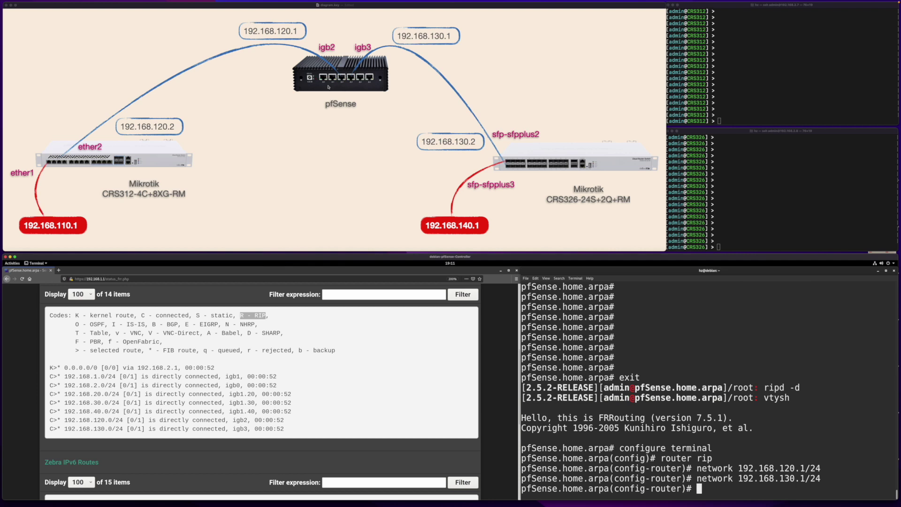
- Add a firewall rule on RIP1 passing IPv4 traffic of any protocol, then save and apply the changes
scroll(187, 314, "up", 3)
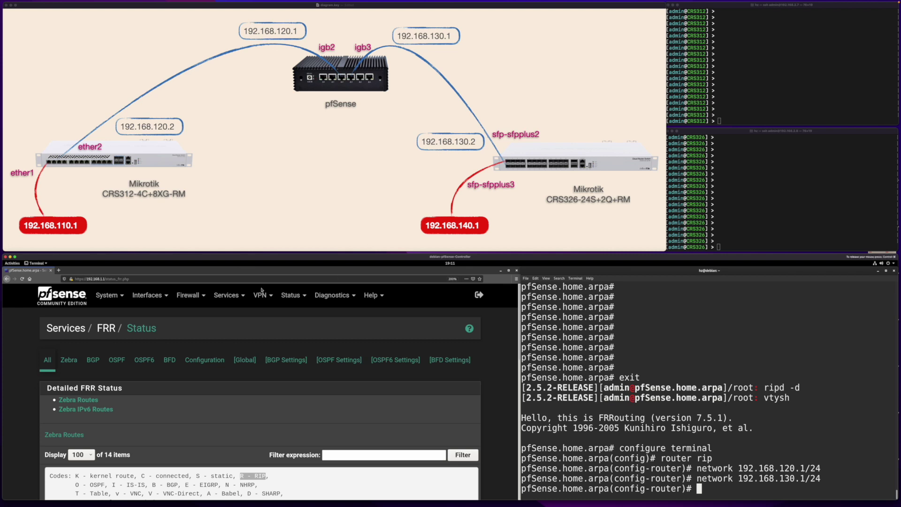
left_click(190, 297)
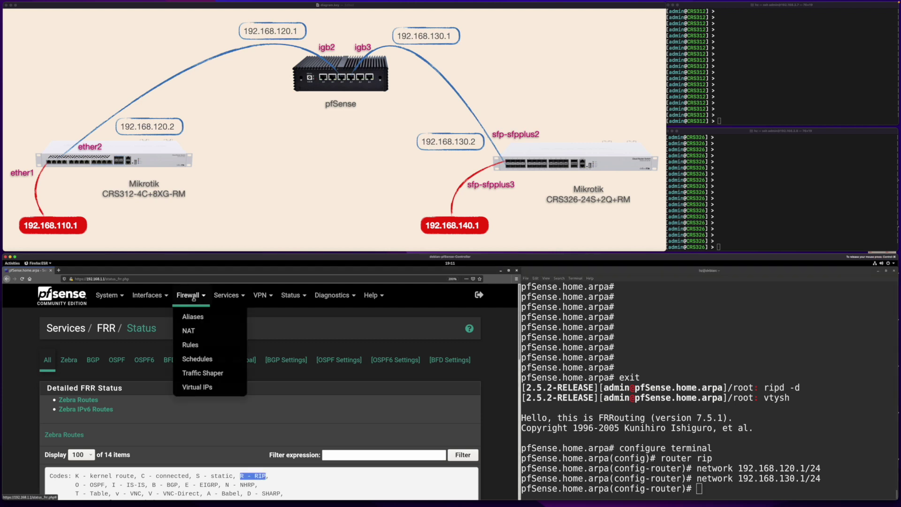
left_click(193, 345)
left_click(232, 361)
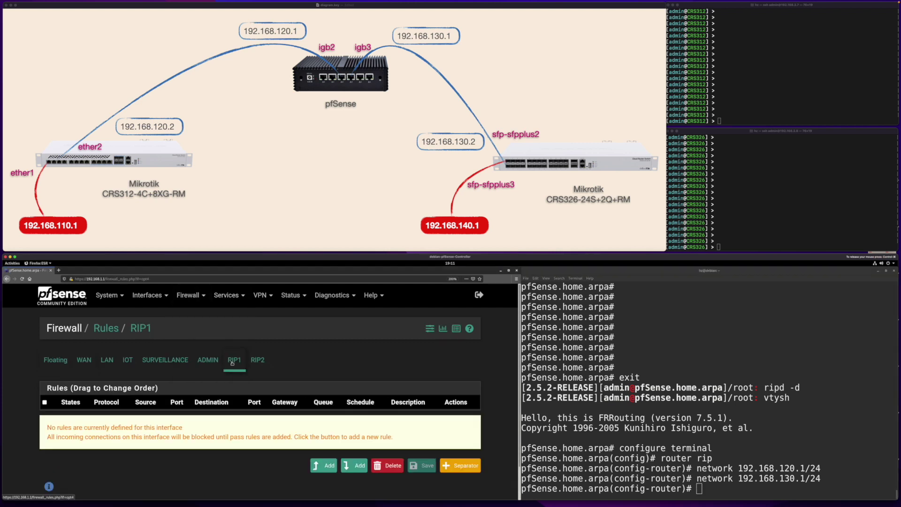
scroll(242, 453, "down", 1)
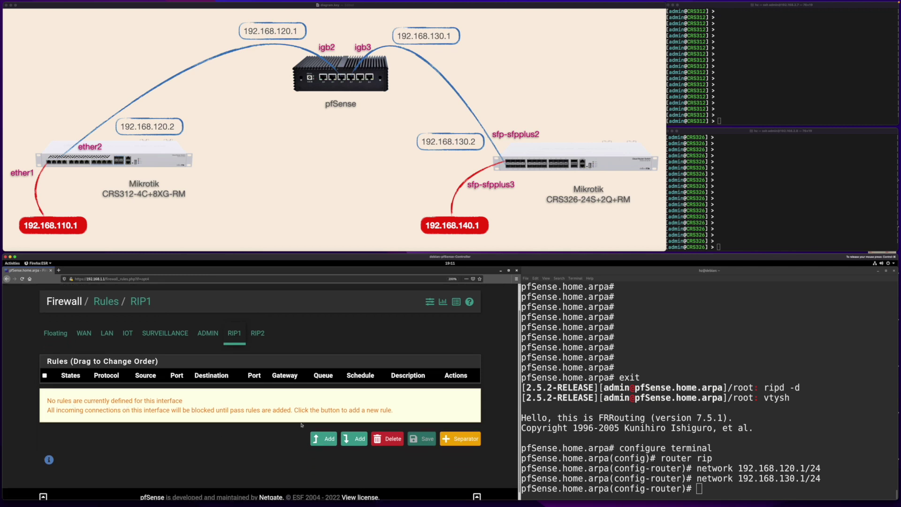
left_click(323, 438)
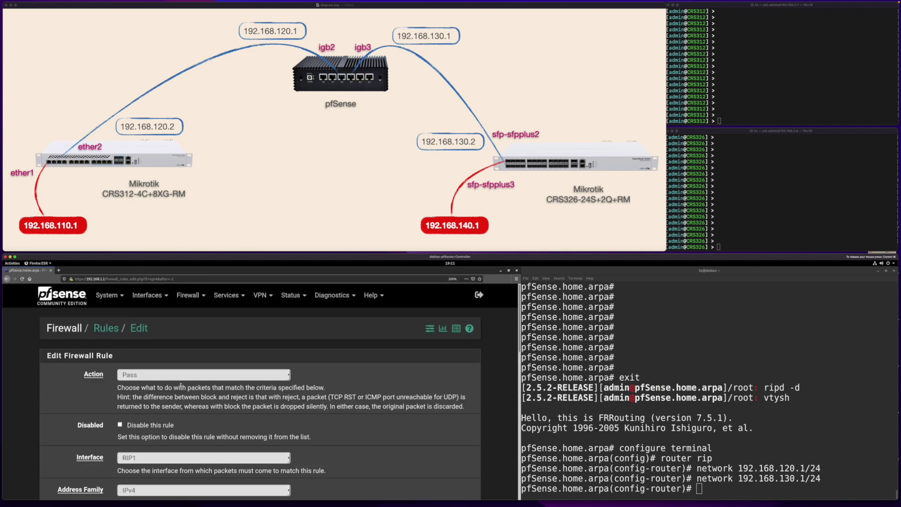
scroll(188, 403, "down", 3)
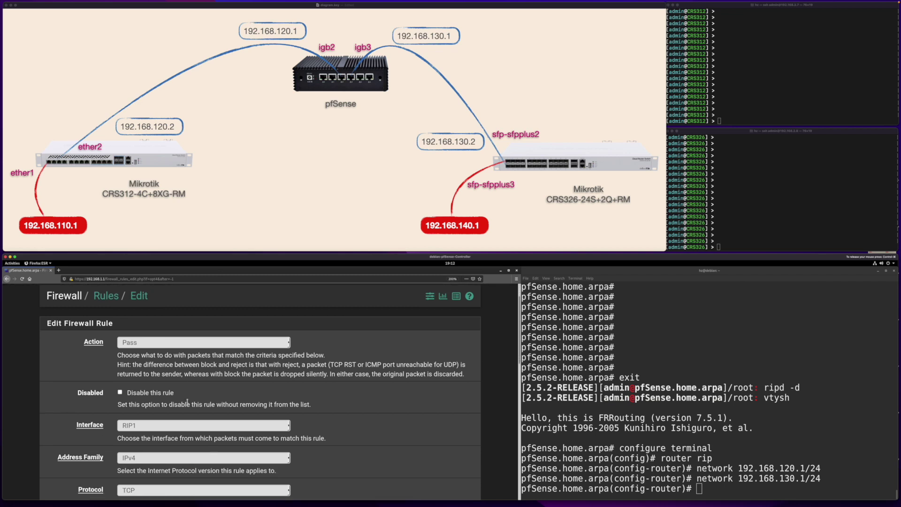
left_click(155, 416)
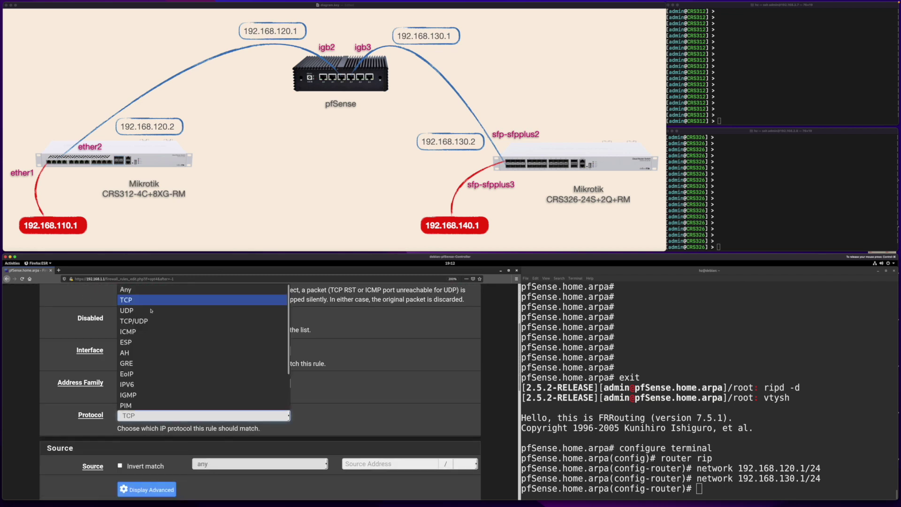
left_click(136, 290)
scroll(135, 328, "down", 10)
left_click(137, 468)
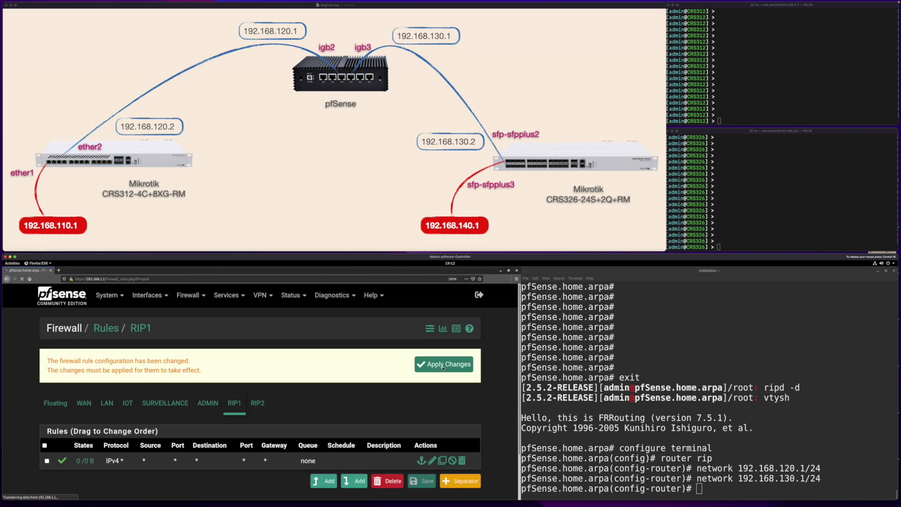
left_click(448, 364)
- Add a firewall rule on RIP2 passing IPv4 traffic of any protocol, then save and apply the changes
left_click(260, 403)
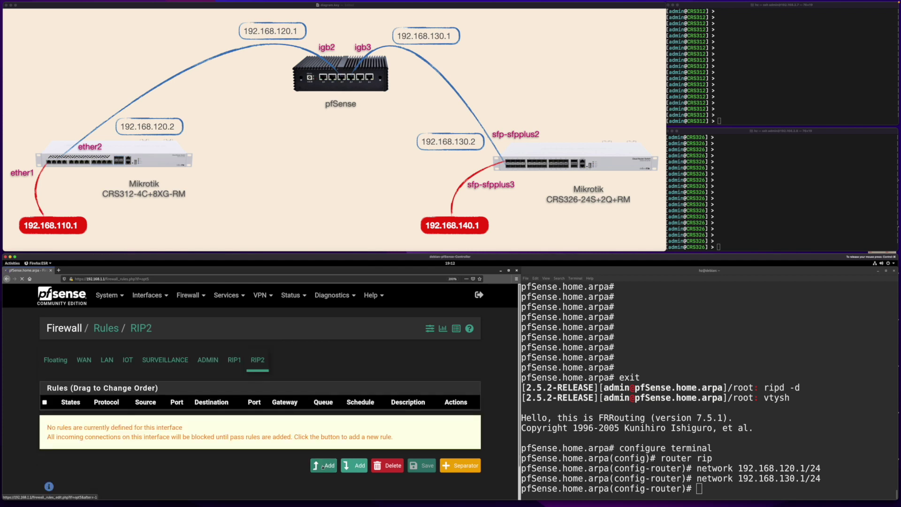
left_click(324, 464)
scroll(152, 445, "down", 3)
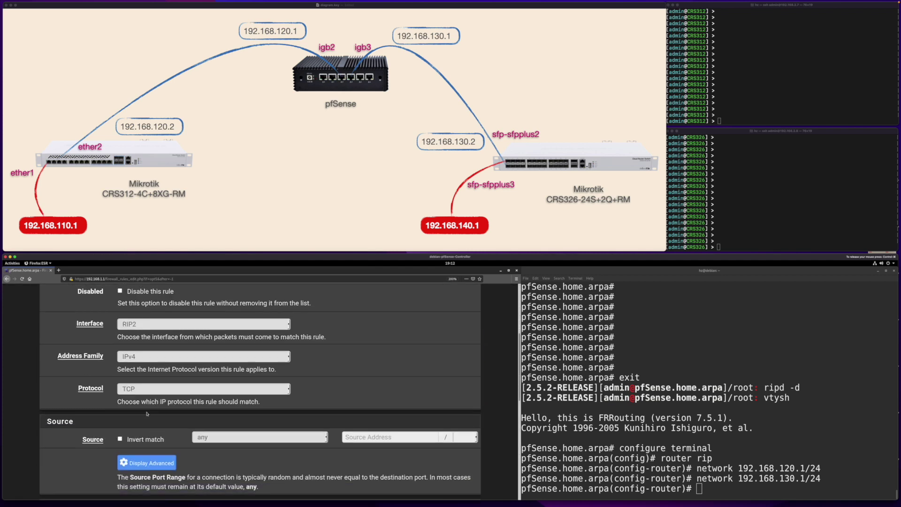
left_click(144, 388)
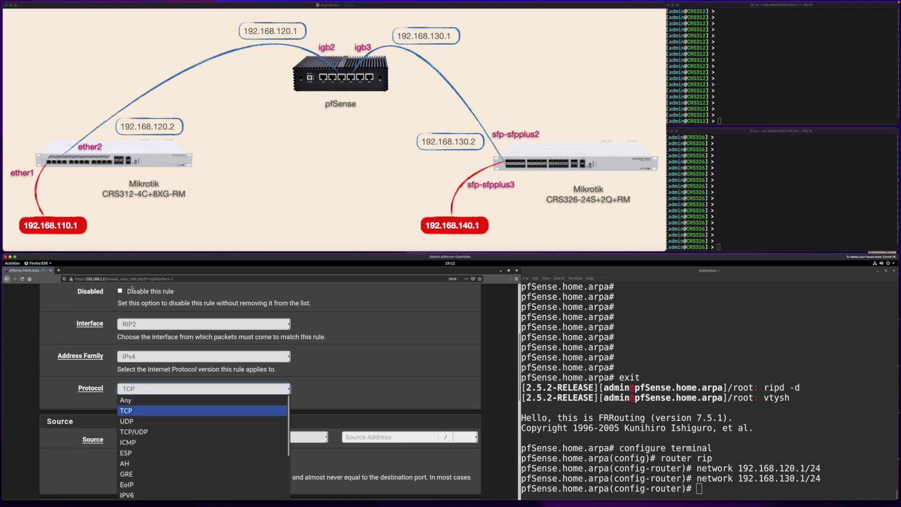
left_click(125, 400)
left_click(58, 458)
left_click(426, 363)
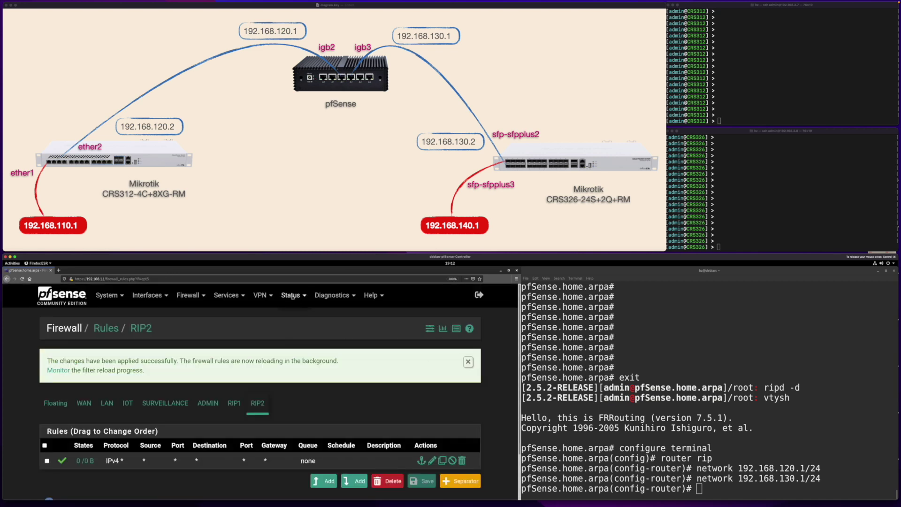
- Reopen the FRR status page and examine the Zebra routes for the RIP route to 192.168.140.0/24
left_click(291, 295)
left_click(294, 416)
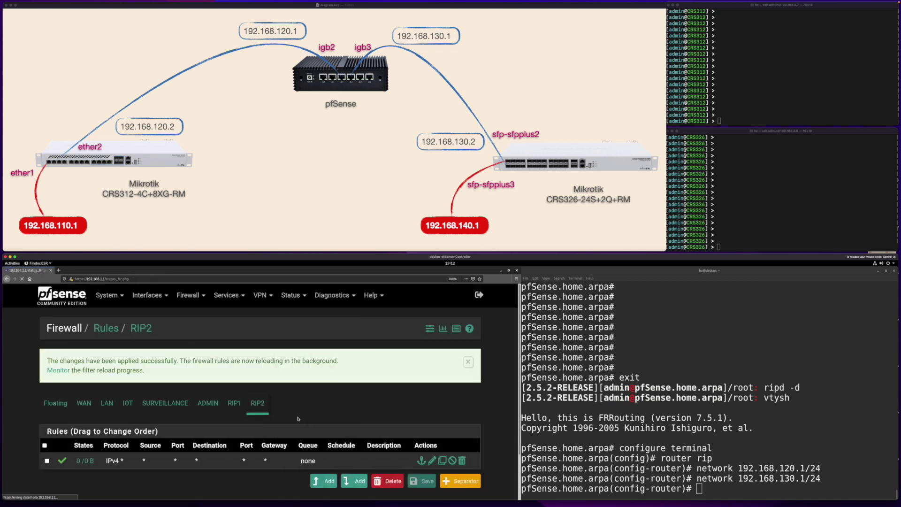
scroll(232, 419, "down", 10)
scroll(232, 420, "down", 1)
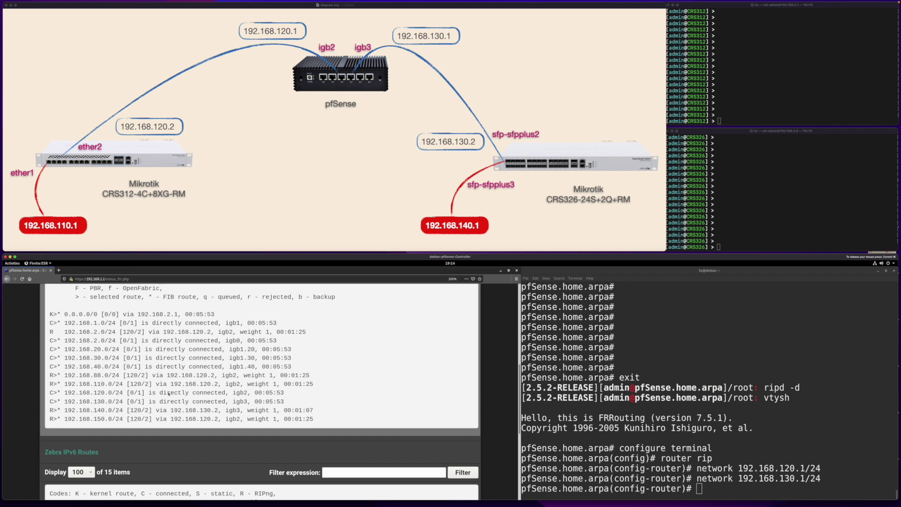
scroll(134, 402, "up", 1)
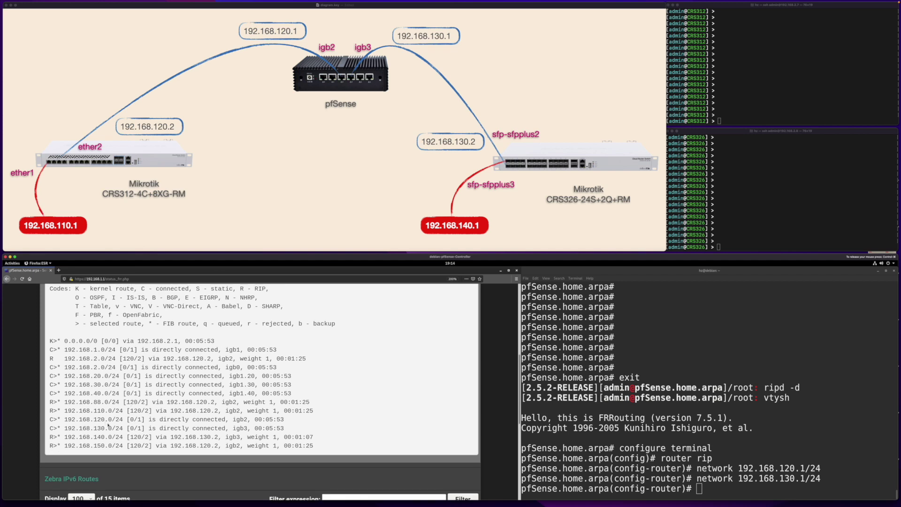
left_click_drag(51, 437, 123, 438)
- Print the IP routing table on the CRS312 with /ip route print
left_click(745, 74)
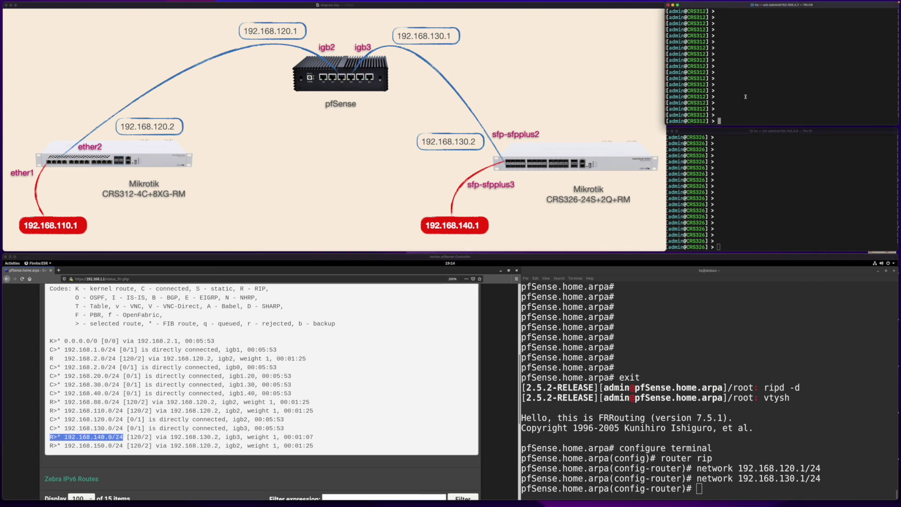
type("/ip route print")
key("Return")
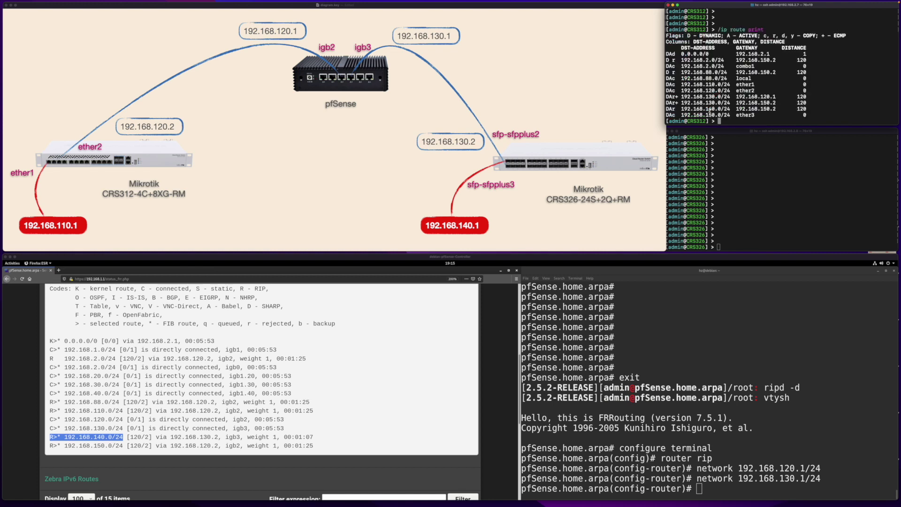